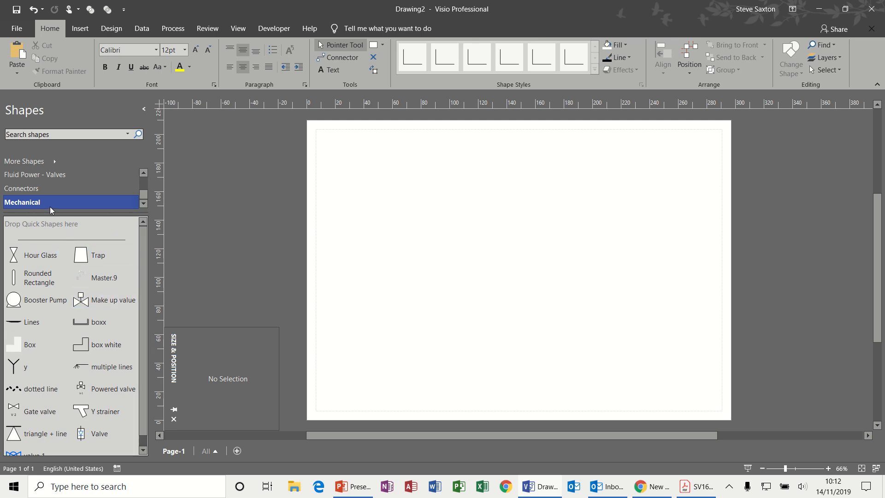
pyautogui.rightClick(86, 203)
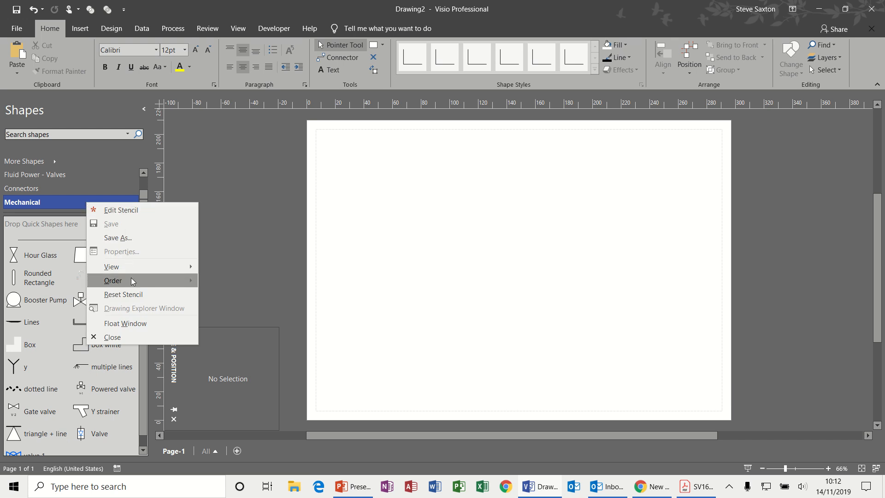
pyautogui.press('Escape')
pyautogui.click(55, 164)
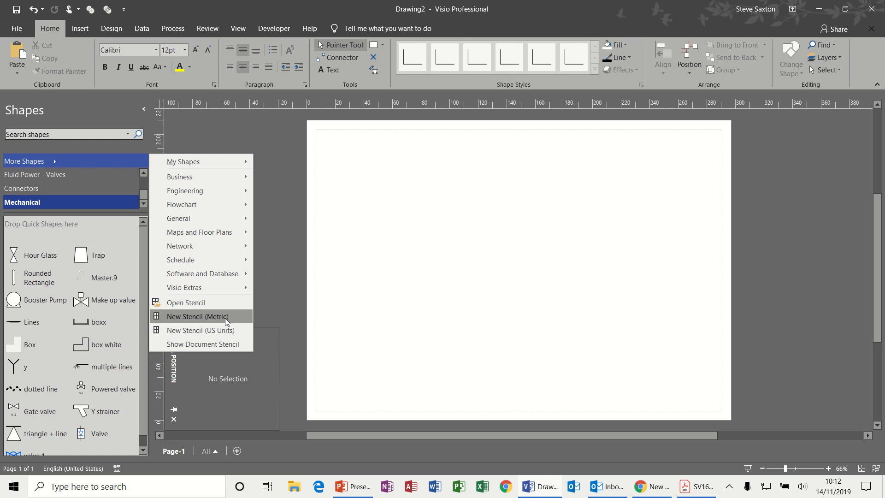
pyautogui.click(195, 302)
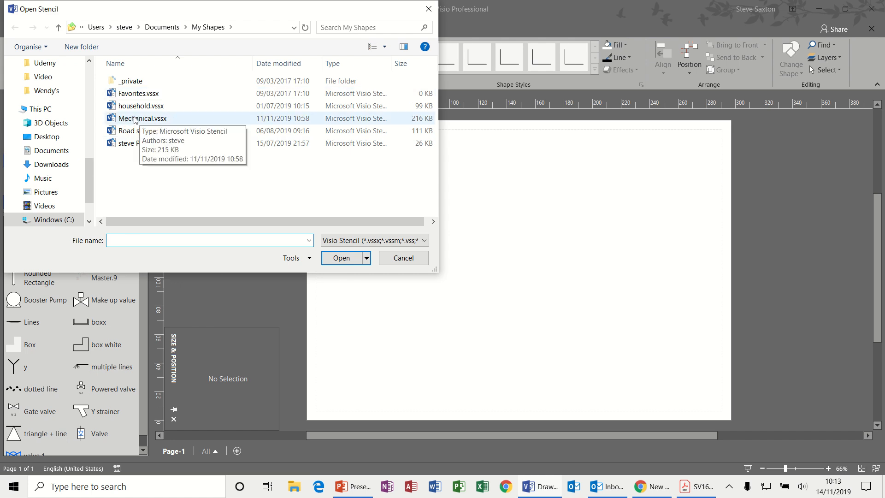
pyautogui.click(397, 258)
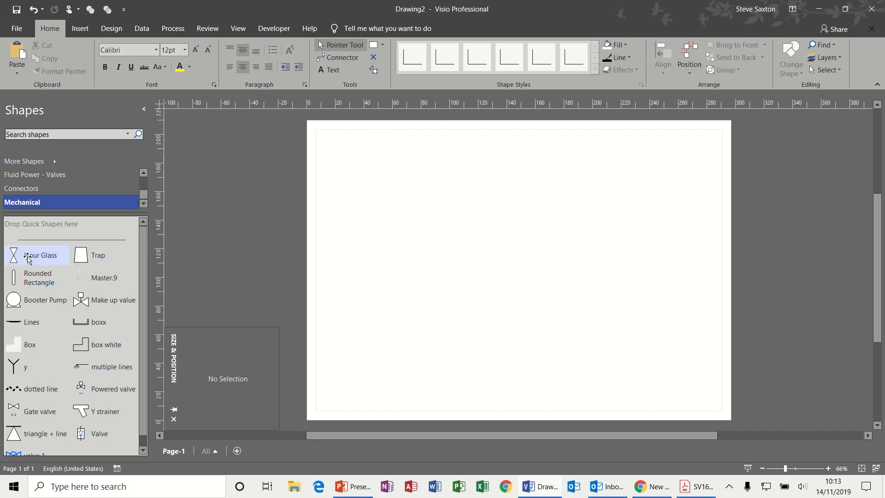
# - Place the Make up value shape from the Mechanical stencil on the page at about X 50 mm, Y 166 mm
pyautogui.moveTo(80, 256); pyautogui.dragTo(39, 278)
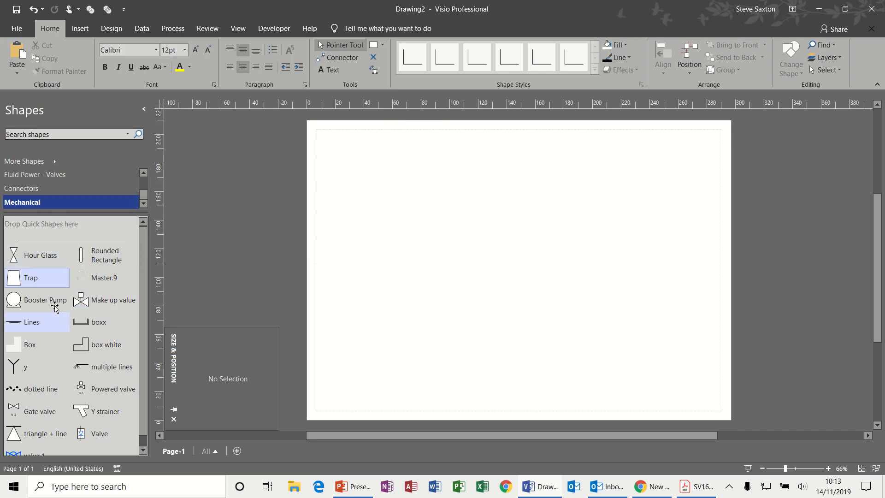
pyautogui.click(83, 309)
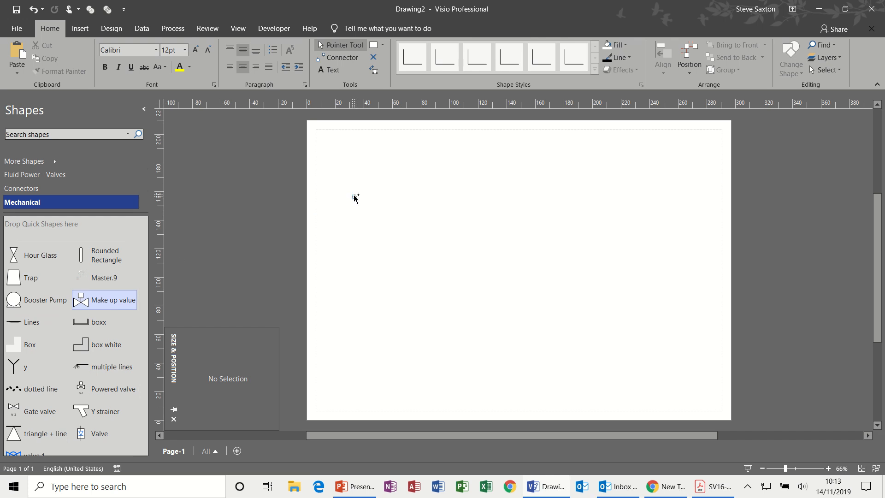
pyautogui.click(377, 183)
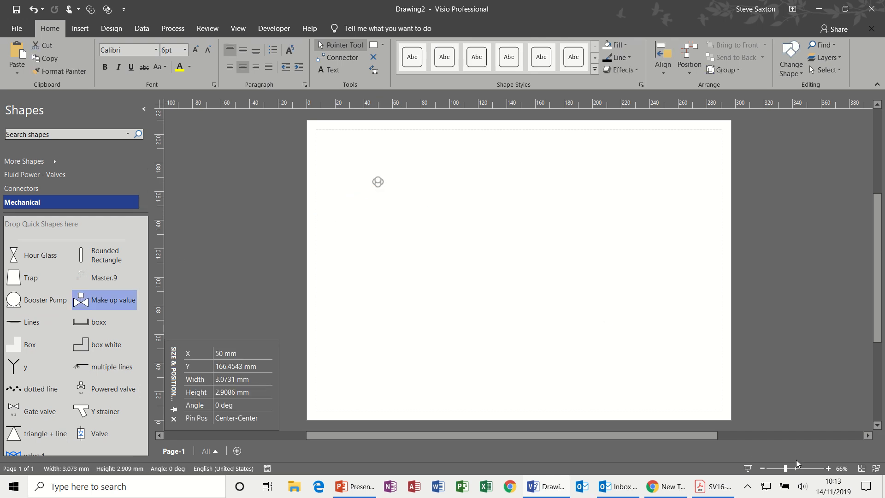
# - Enlarge the placed valve symbol so that it becomes clearly wider and taller, and deselect it
pyautogui.click(828, 468)
pyautogui.click(828, 468)
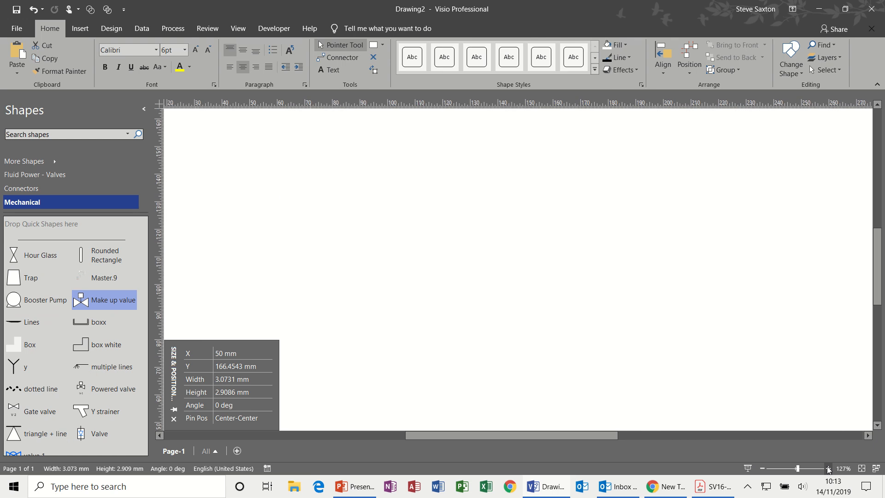
pyautogui.scroll(4, 877, 277)
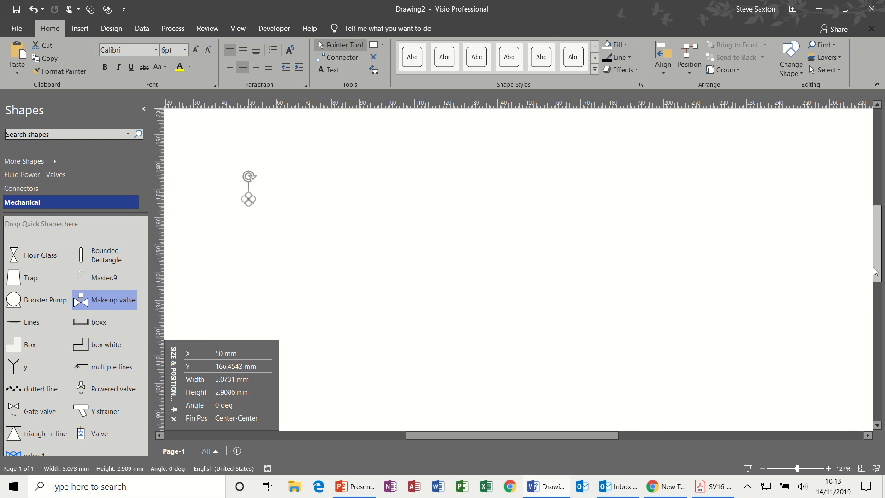
pyautogui.click(398, 267)
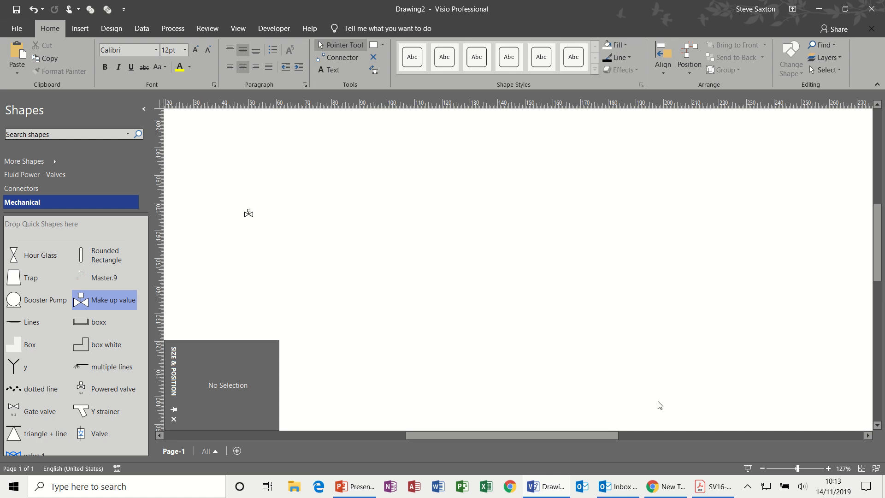
pyautogui.click(828, 468)
pyautogui.click(828, 468)
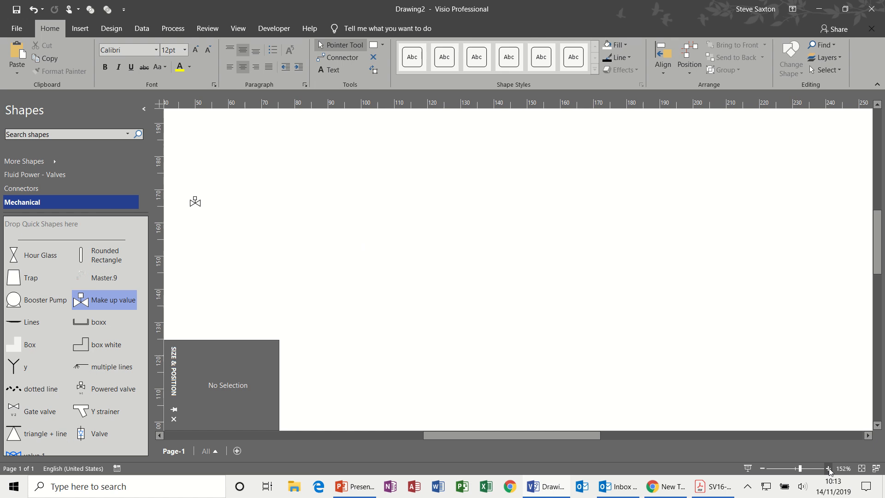
pyautogui.click(195, 201)
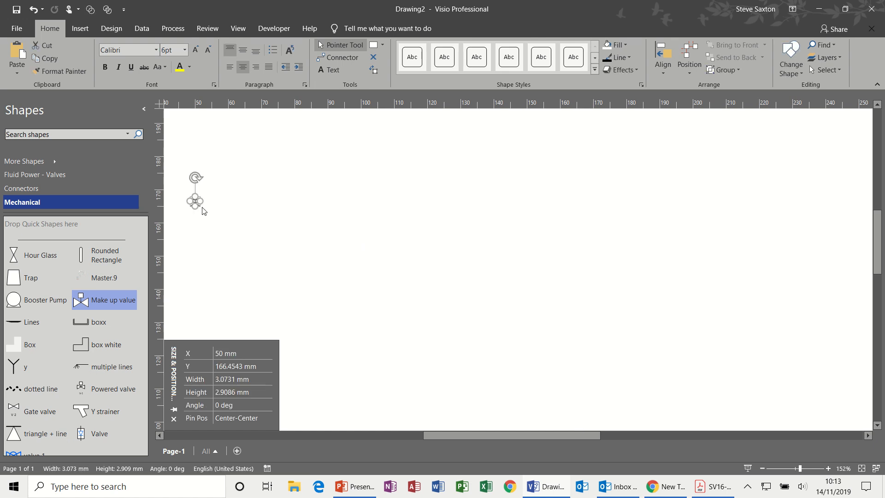
pyautogui.moveTo(195, 206); pyautogui.dragTo(245, 209)
pyautogui.click(230, 252)
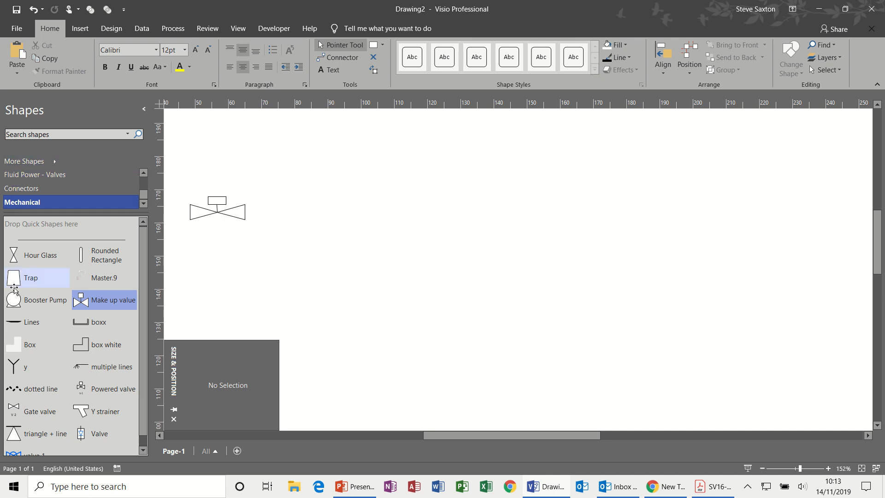
# - Load the Basic Shapes stencil from the General category and place a Triangle at about X 124 mm, Y 145 mm
pyautogui.click(54, 164)
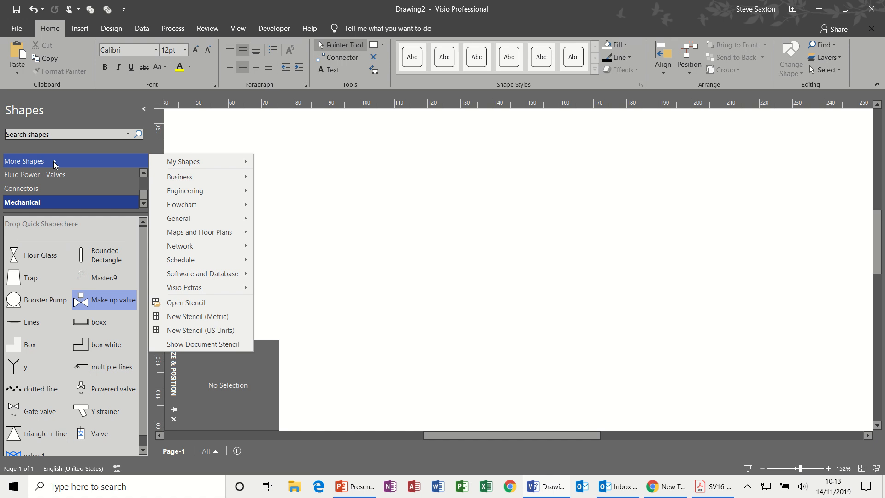
pyautogui.moveTo(201, 218)
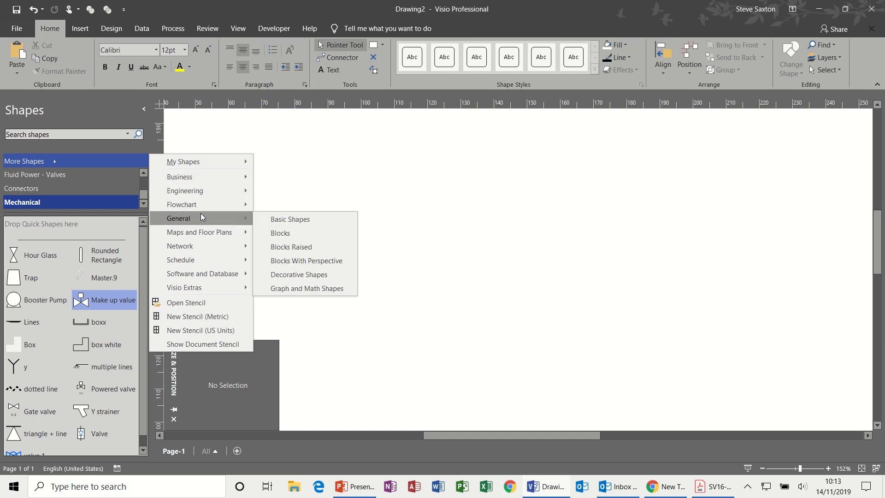
pyautogui.click(270, 219)
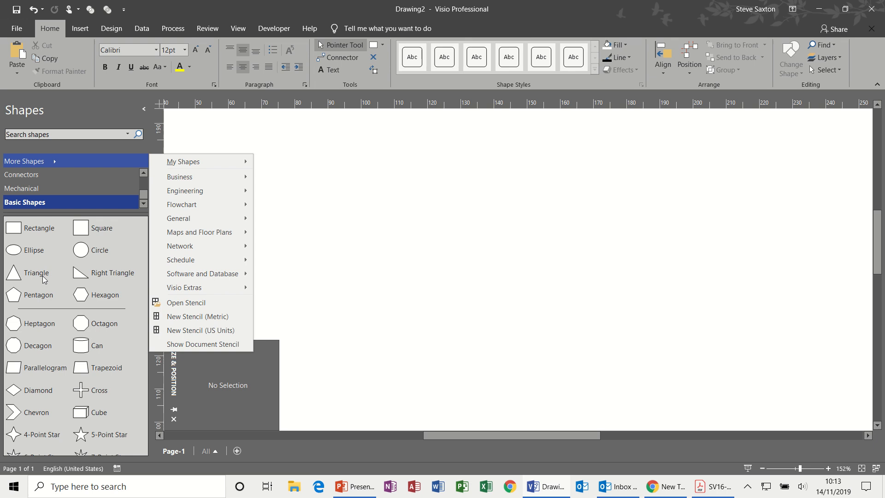
pyautogui.click(18, 276)
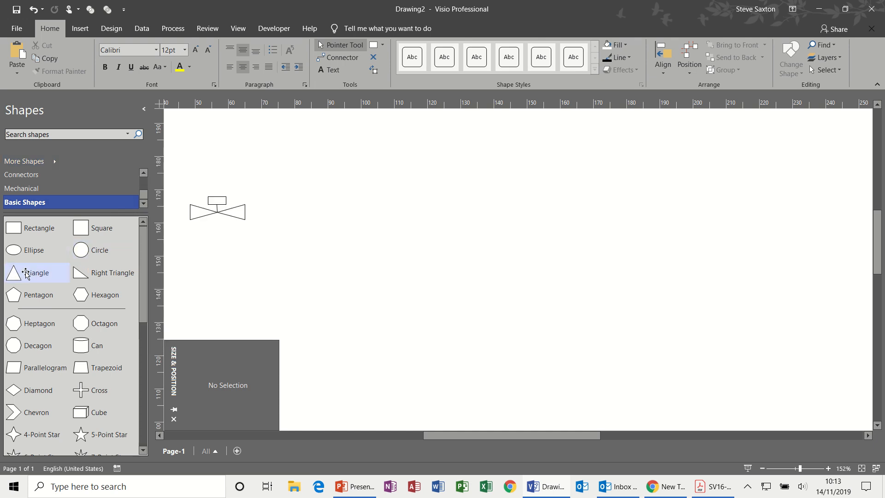
pyautogui.moveTo(25, 274); pyautogui.dragTo(440, 275)
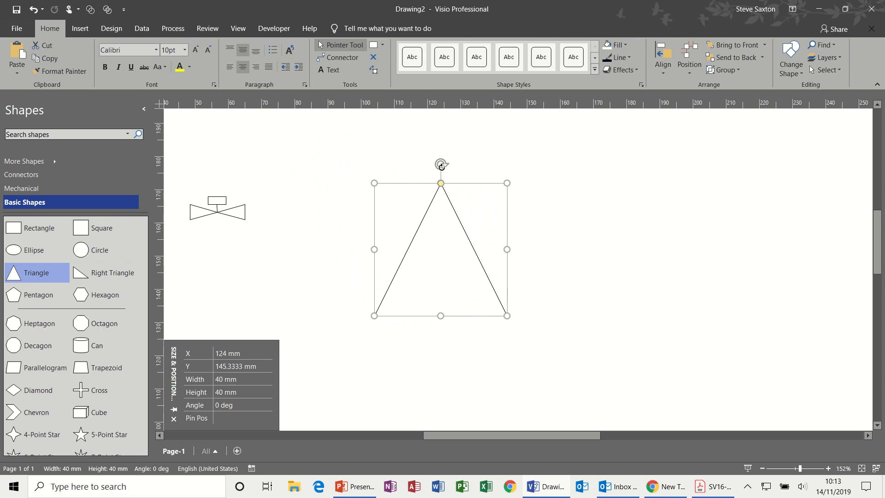
# - Rotate the triangle to -90 degrees and duplicate it directly to its right at the same height
pyautogui.moveTo(441, 164); pyautogui.dragTo(519, 275)
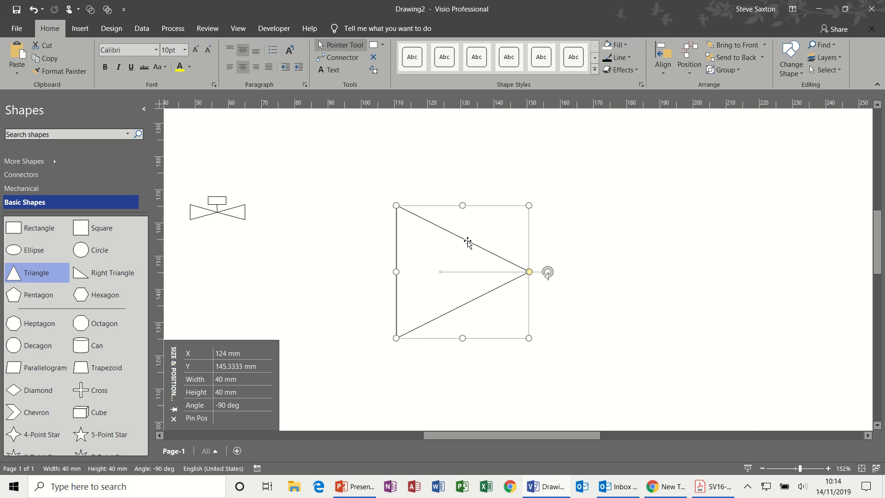
pyautogui.moveTo(467, 240); pyautogui.dragTo(601, 240)
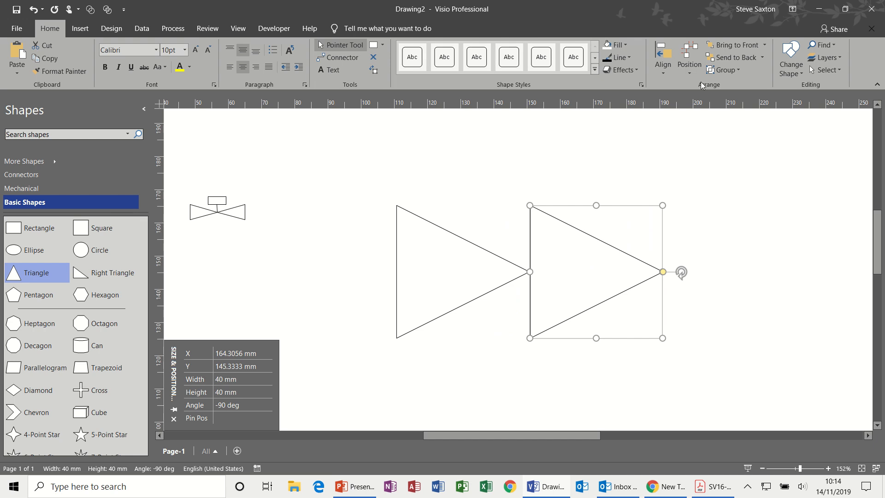
# - Flip the copied triangle horizontally and move it right so its tip lies near the first triangle's tip
pyautogui.click(667, 72)
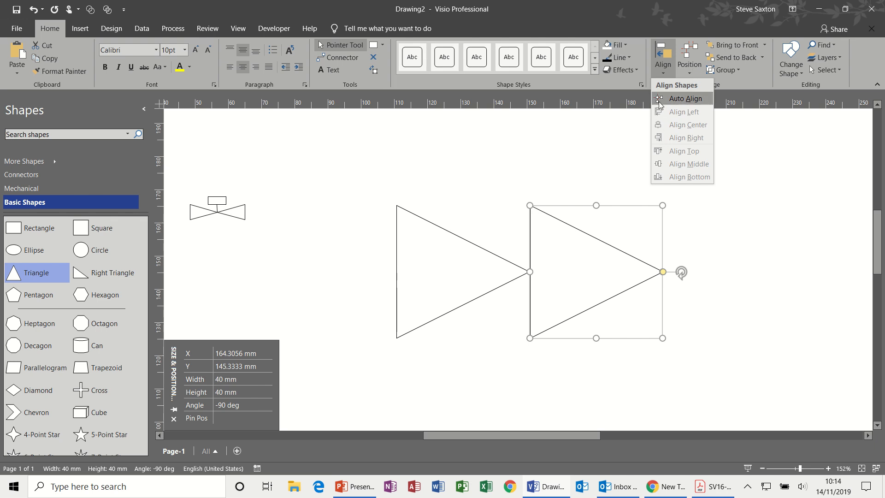
pyautogui.click(687, 73)
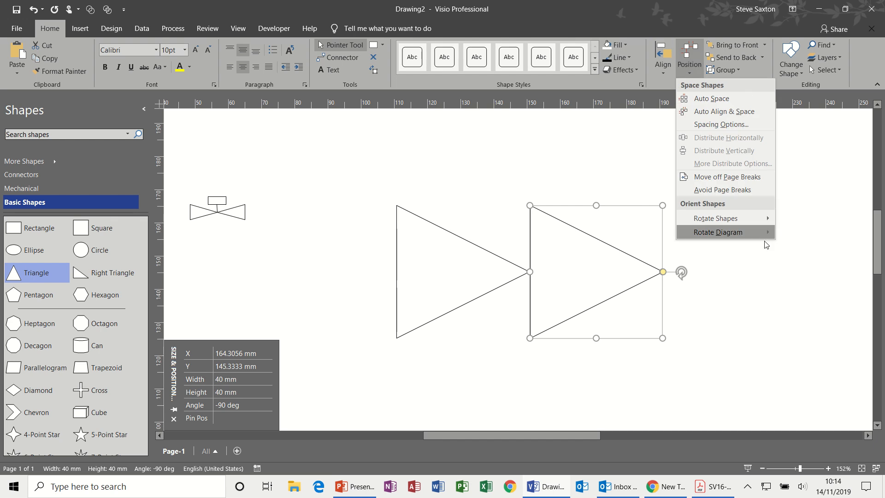
pyautogui.moveTo(757, 223)
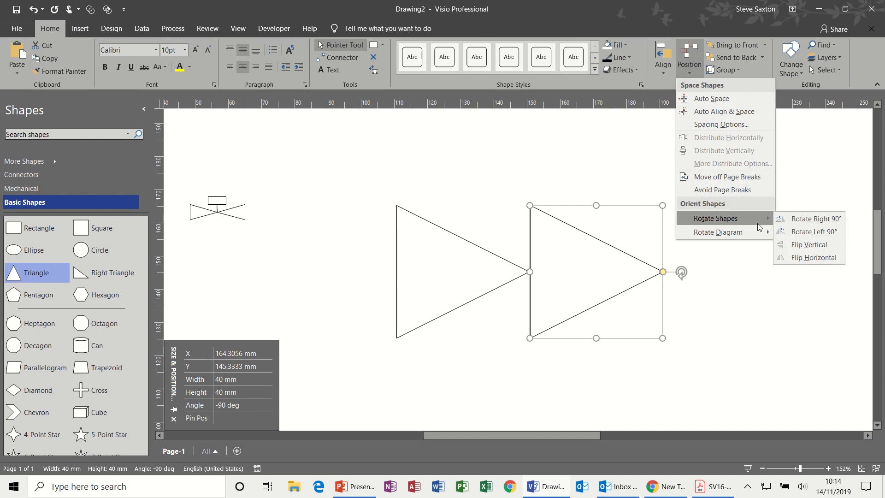
pyautogui.click(811, 256)
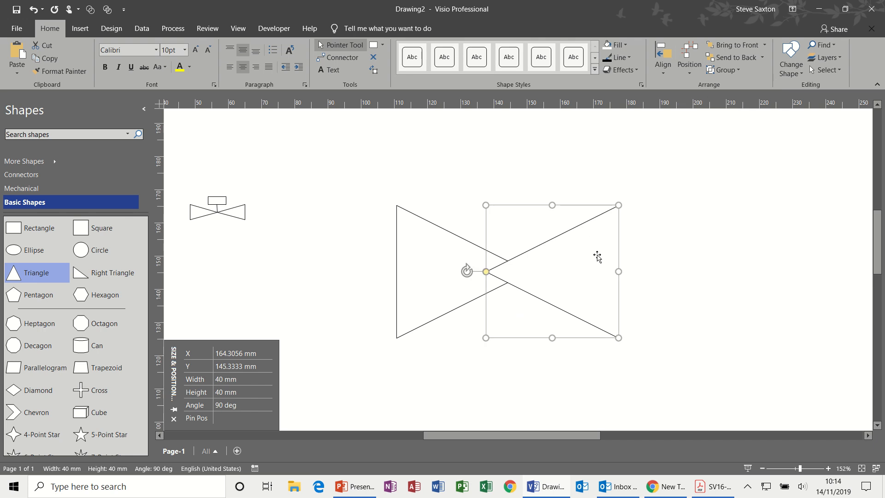
pyautogui.moveTo(597, 255); pyautogui.dragTo(628, 256)
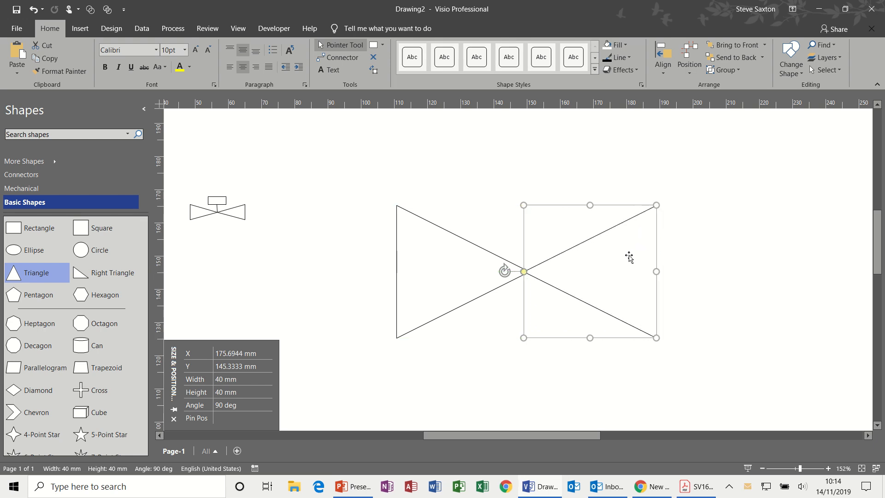
# - Nudge the flipped triangle slightly right, keeping it level, until the two triangle tips just meet
pyautogui.click(733, 247)
pyautogui.click(641, 253)
pyautogui.moveTo(642, 253); pyautogui.dragTo(645, 251)
pyautogui.click(721, 237)
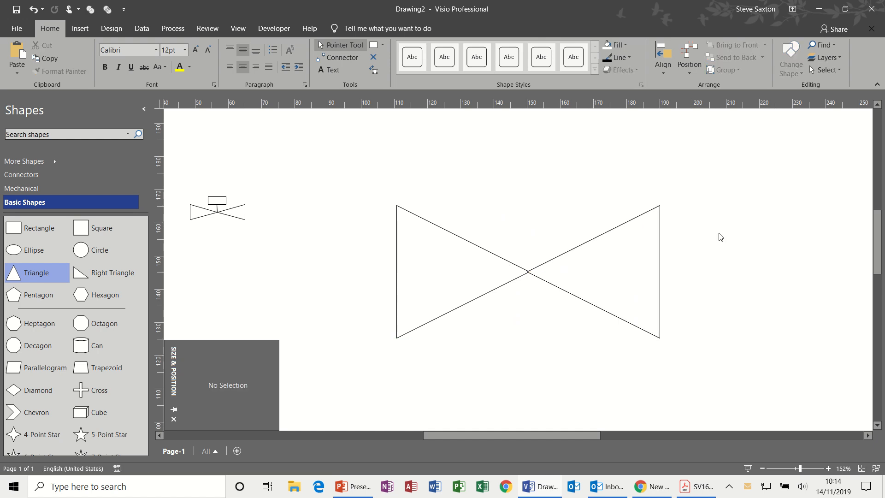
pyautogui.click(639, 258)
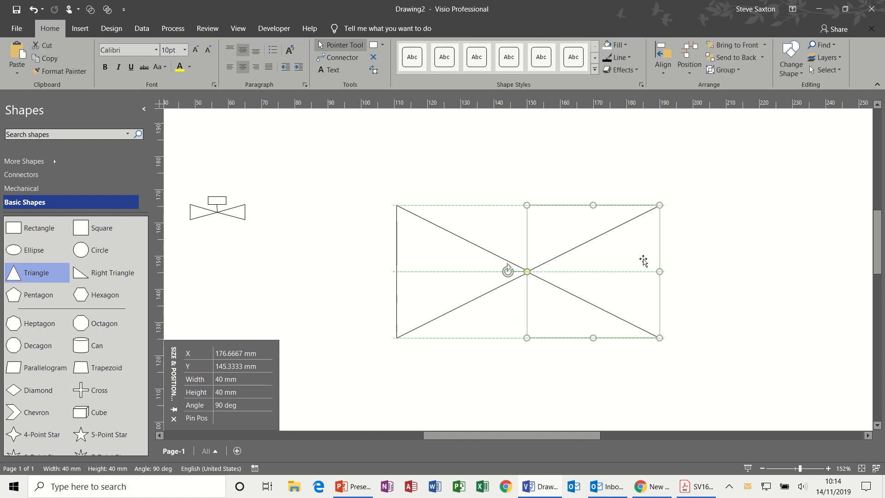
pyautogui.moveTo(643, 261); pyautogui.dragTo(642, 256)
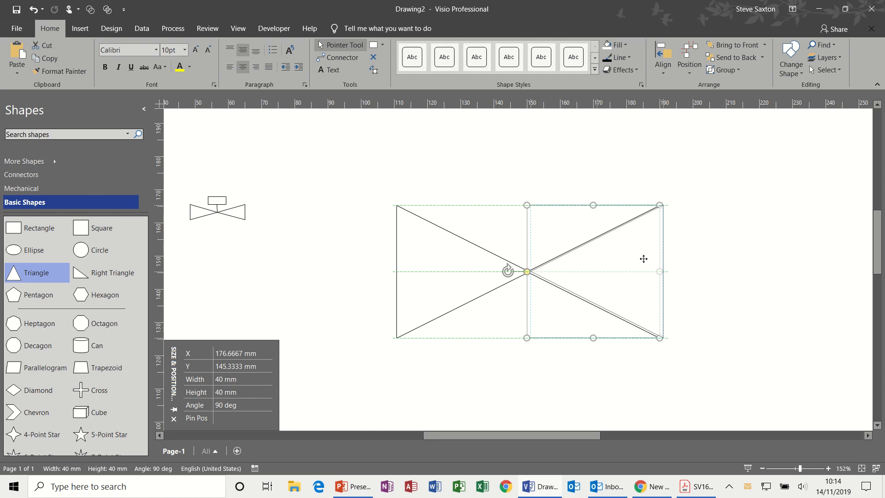
pyautogui.click(725, 240)
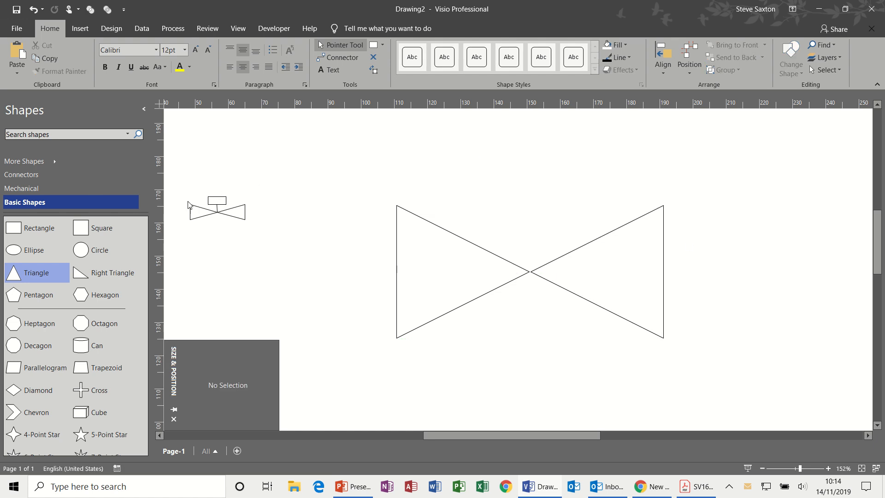
# - Place a 40 × 30 mm Rectangle above the triangles and link its lower midpoint to their meeting tips with a connector
pyautogui.moveTo(37, 227); pyautogui.dragTo(527, 150)
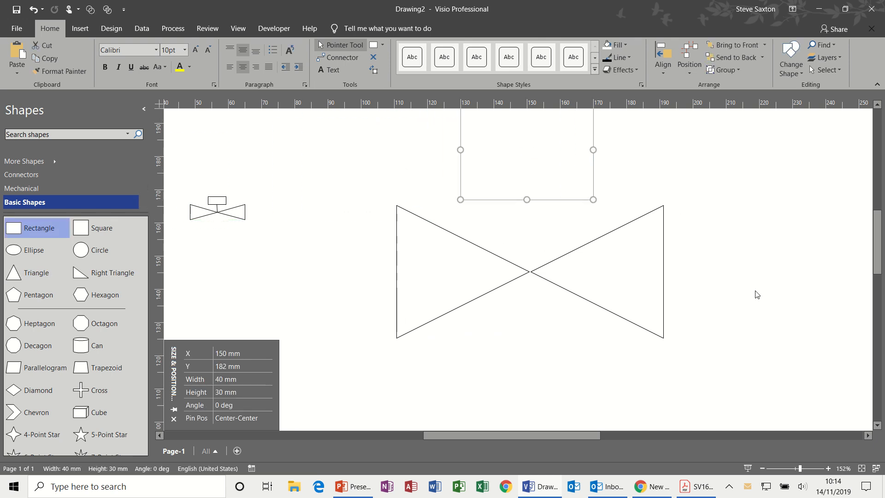
pyautogui.scroll(3, 878, 279)
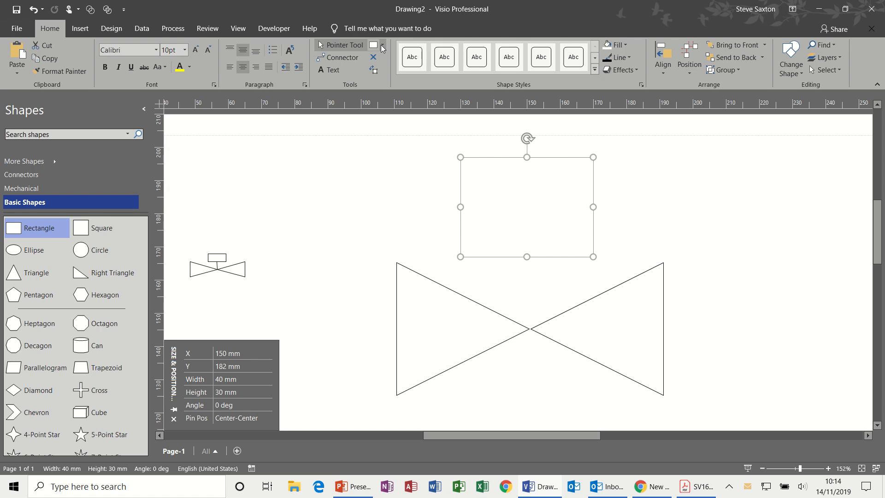
pyautogui.click(347, 58)
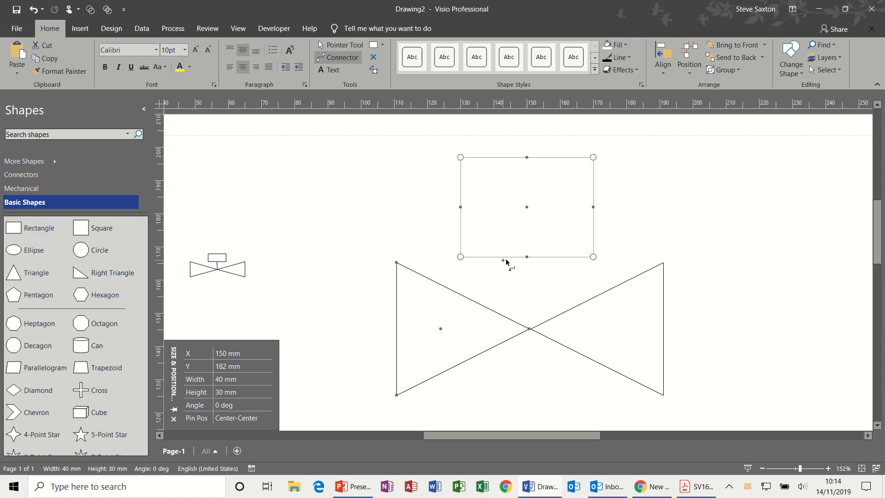
pyautogui.moveTo(527, 257); pyautogui.dragTo(531, 328)
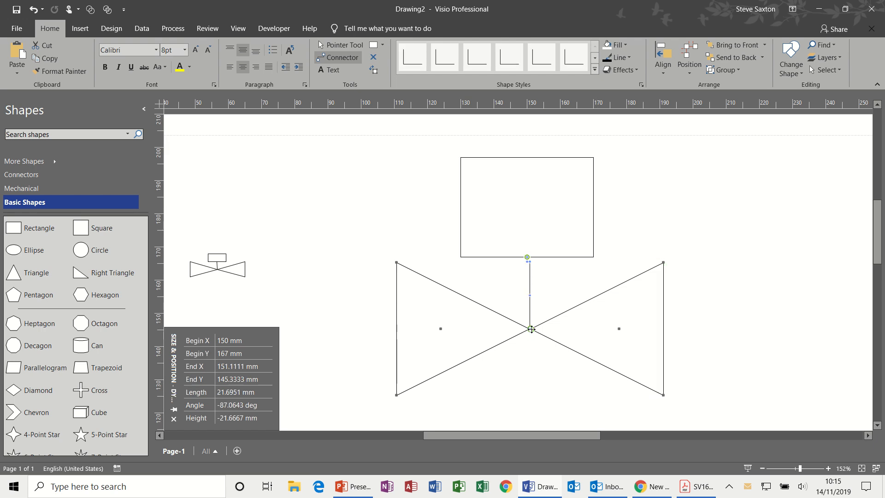
pyautogui.click(346, 45)
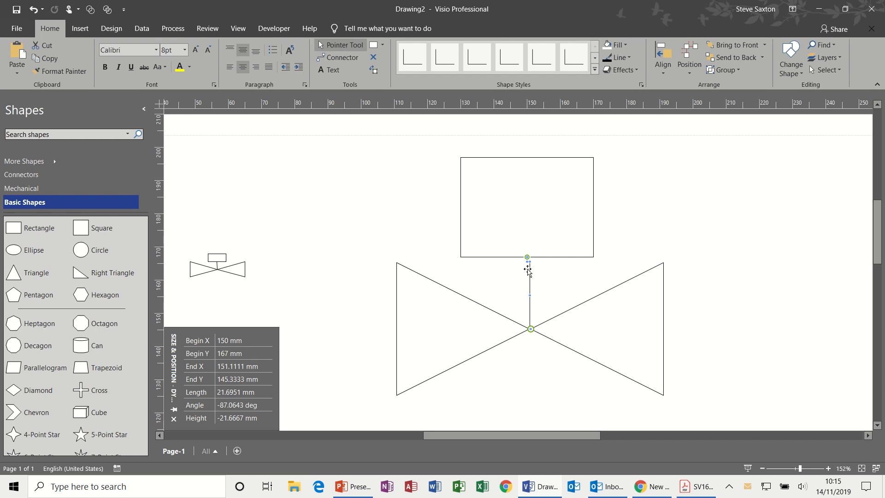
pyautogui.click(551, 245)
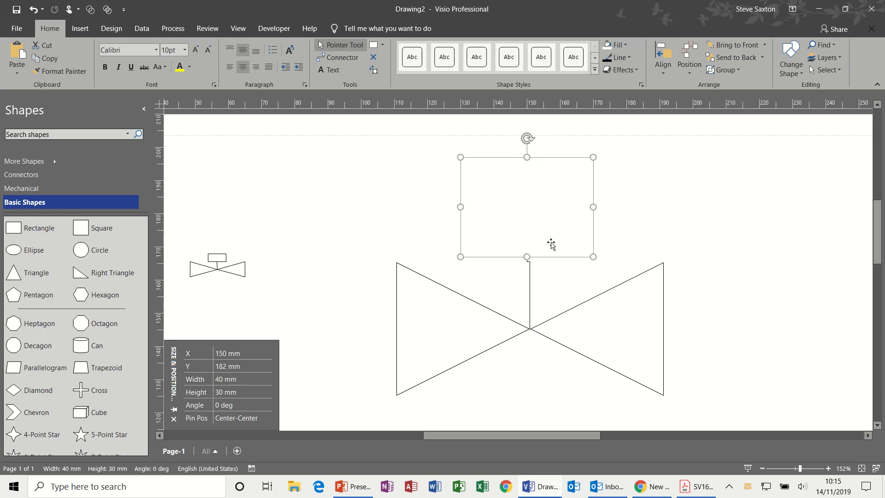
# - Straighten the connector between the rectangle and the triangle tips into a single vertical line
pyautogui.hotkey('ctrl', 'z')
pyautogui.hotkey('ctrl', 'y')
pyautogui.click(529, 268)
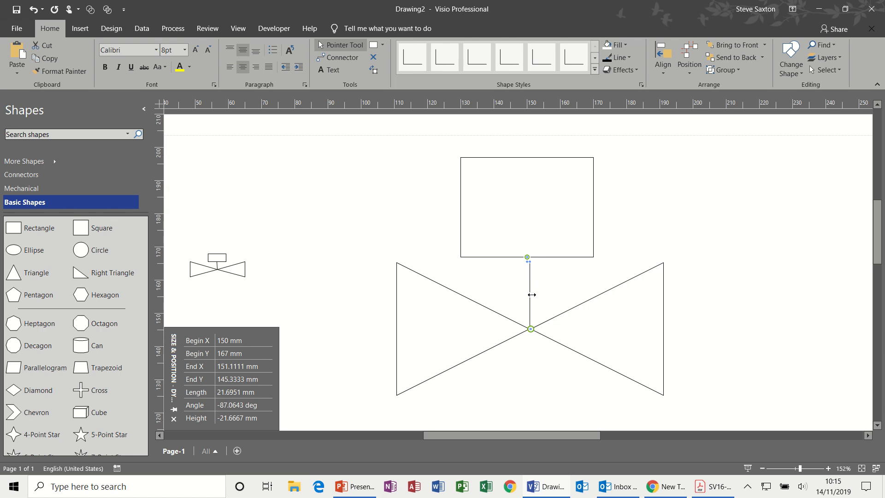
pyautogui.moveTo(532, 295); pyautogui.dragTo(526, 297)
pyautogui.click(673, 210)
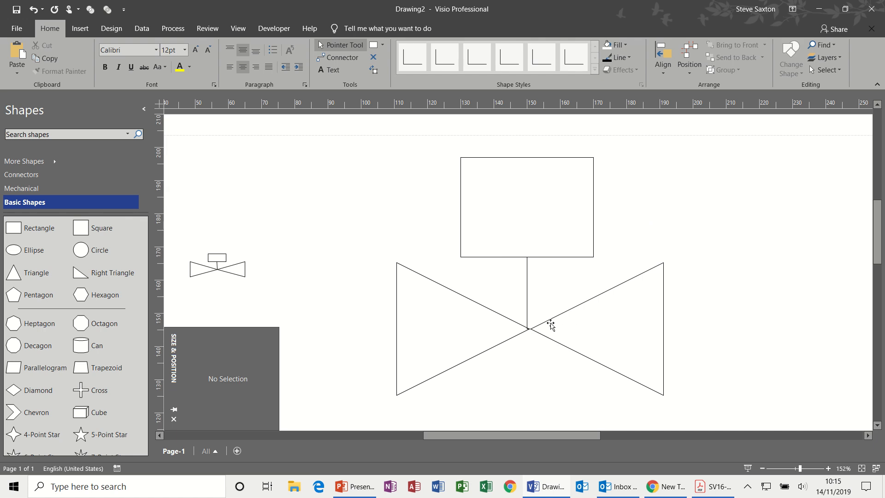
# - Shift both triangles slightly left, keeping them level, so their tips meet at the lower end of the vertical connector
pyautogui.click(573, 323)
pyautogui.click(473, 329)
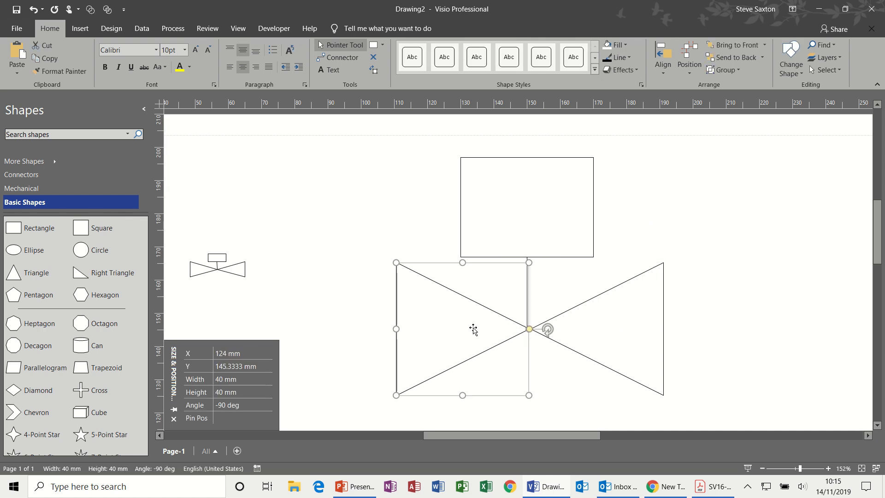
pyautogui.moveTo(473, 328); pyautogui.dragTo(472, 329)
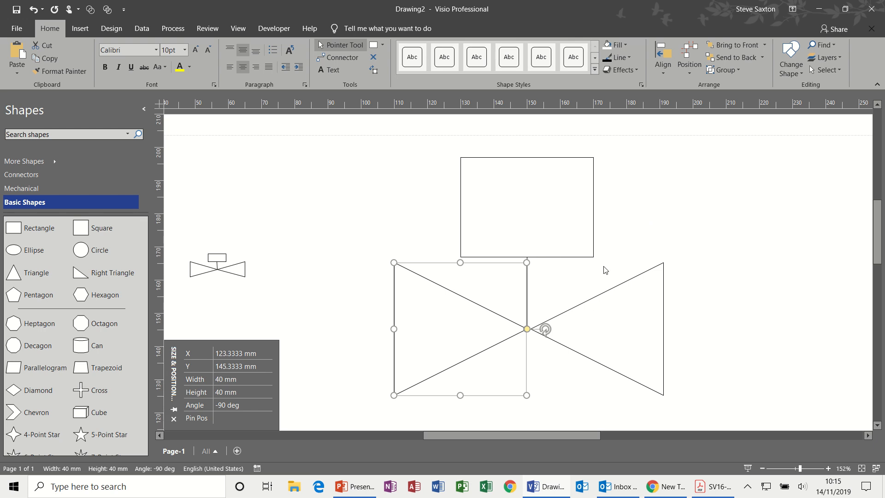
pyautogui.click(676, 235)
pyautogui.click(598, 331)
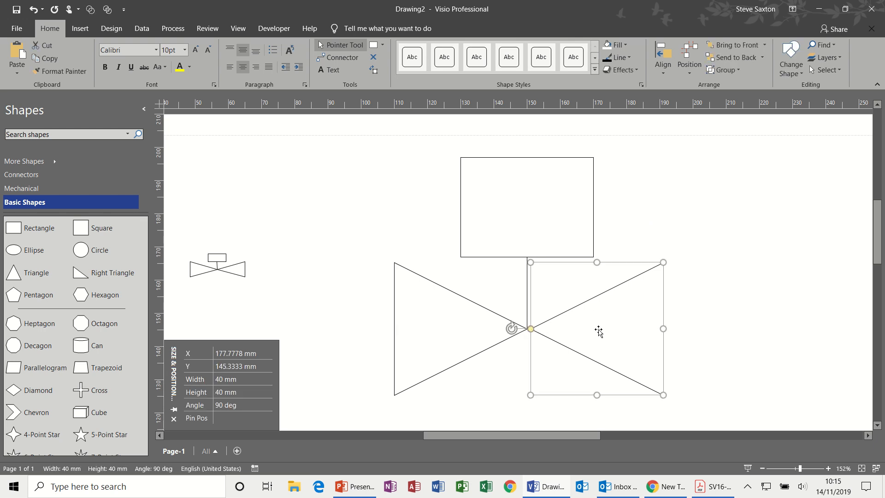
pyautogui.press('Left')
pyautogui.click(734, 290)
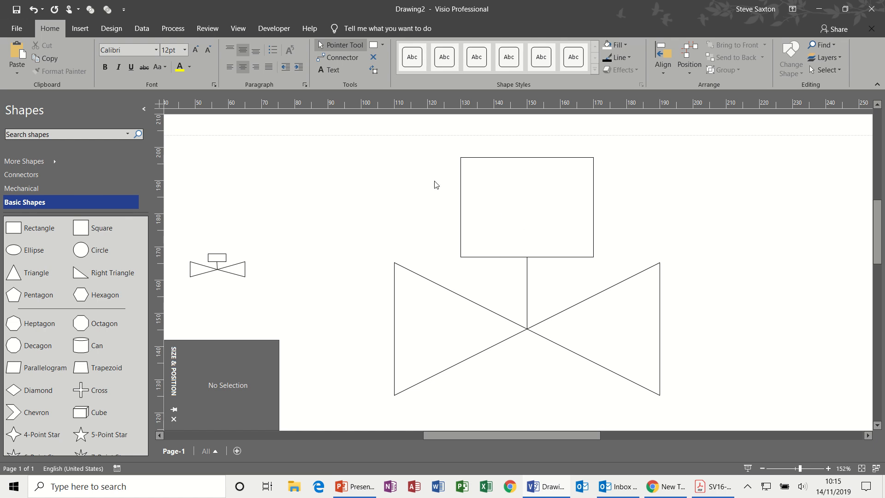
# - Group the rectangle, connector and both triangles, and scale the group down proportionally to about 31 mm wide
pyautogui.moveTo(352, 140)
pyautogui.mouseDown()
pyautogui.moveTo(531, 346)
pyautogui.moveTo(704, 413)
pyautogui.mouseUp()
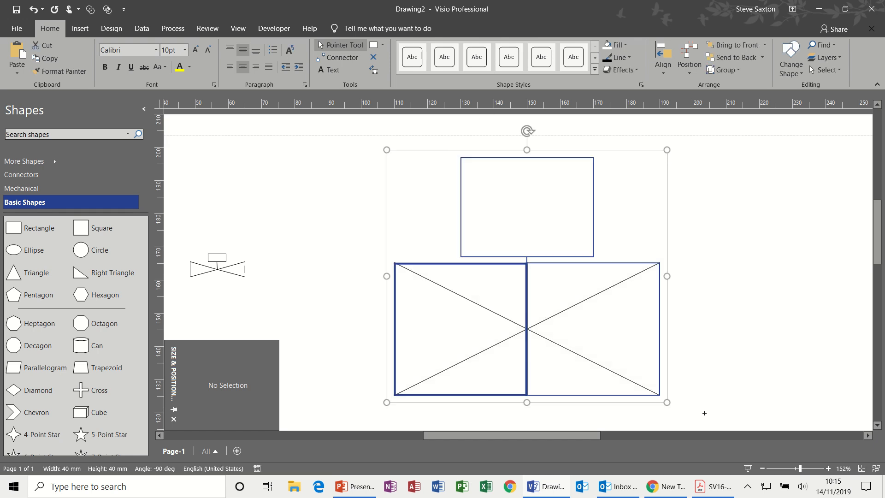
pyautogui.click(721, 72)
pyautogui.click(723, 80)
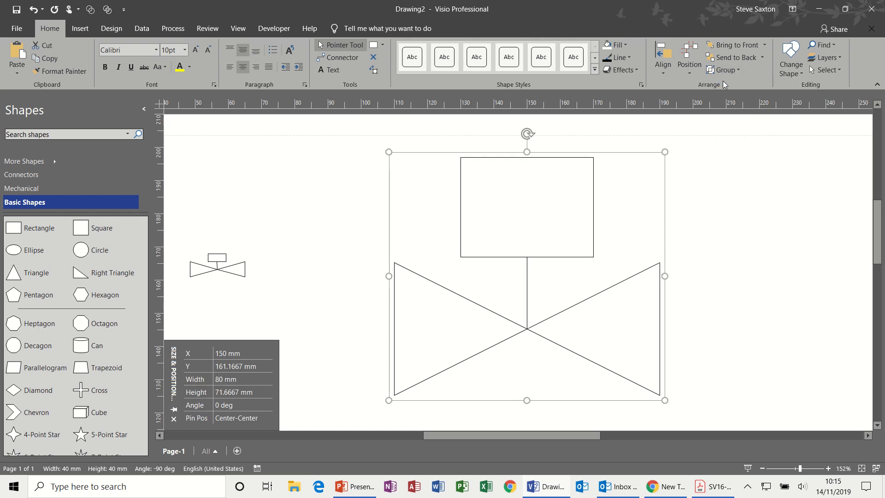
pyautogui.moveTo(664, 152); pyautogui.dragTo(581, 185)
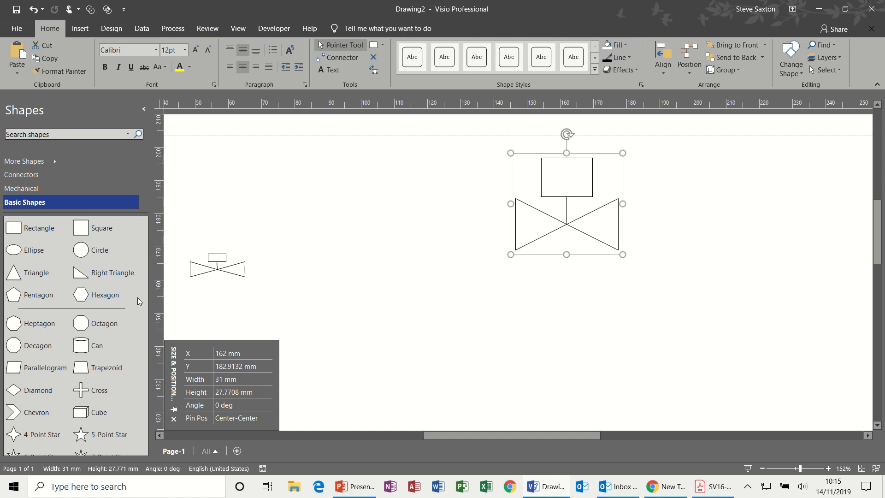
# - Move the grouped valve into the Mechanical stencil as a new master, allowing the stencil to be edited, and name it test
pyautogui.click(73, 189)
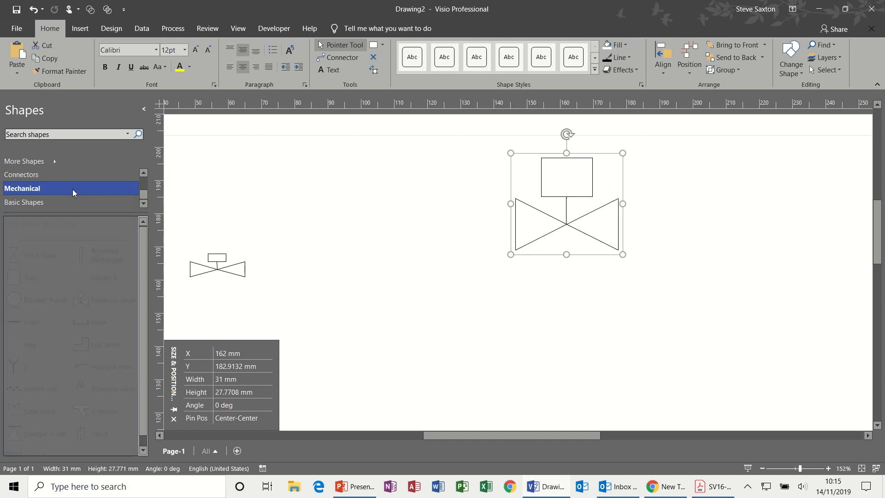
pyautogui.click(533, 194)
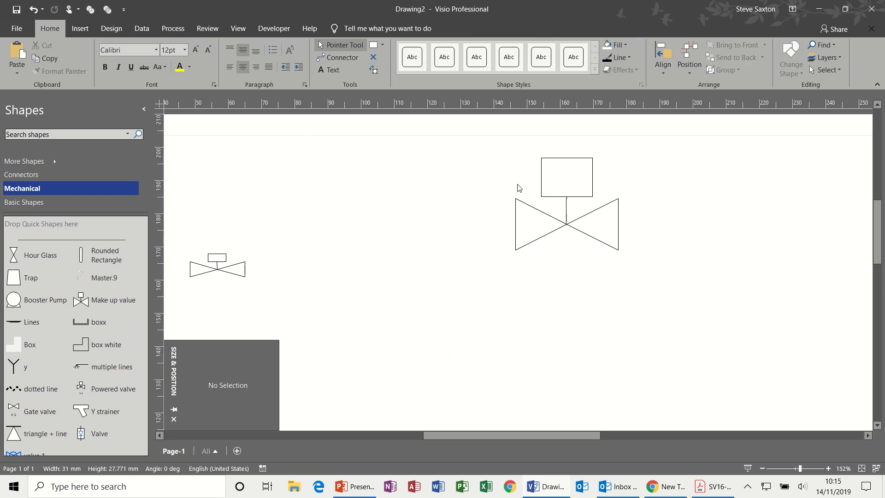
pyautogui.click(518, 222)
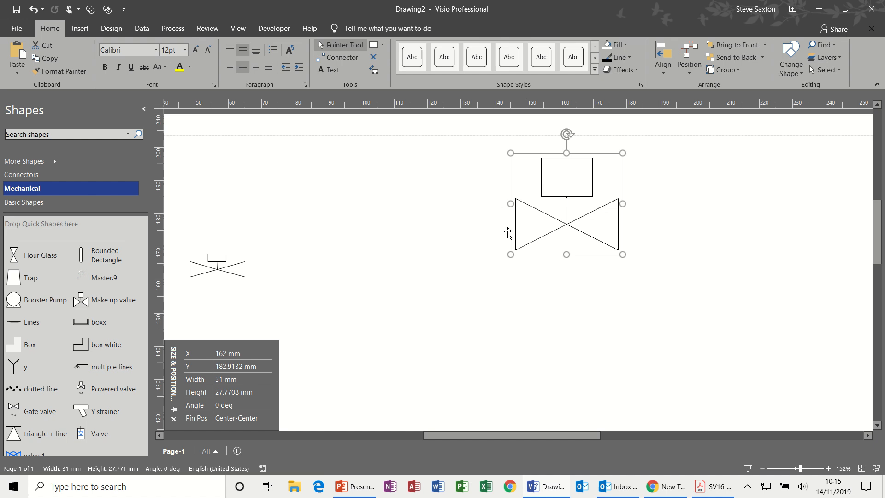
pyautogui.moveTo(505, 234); pyautogui.dragTo(117, 333)
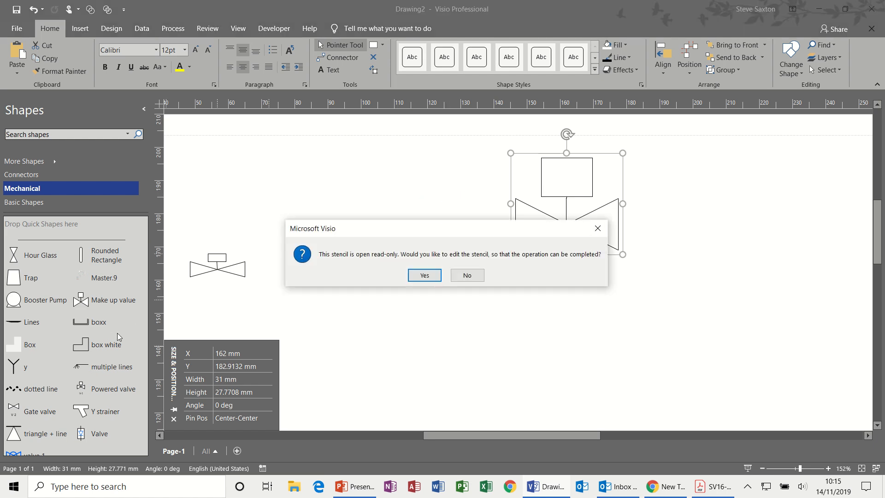
pyautogui.click(424, 275)
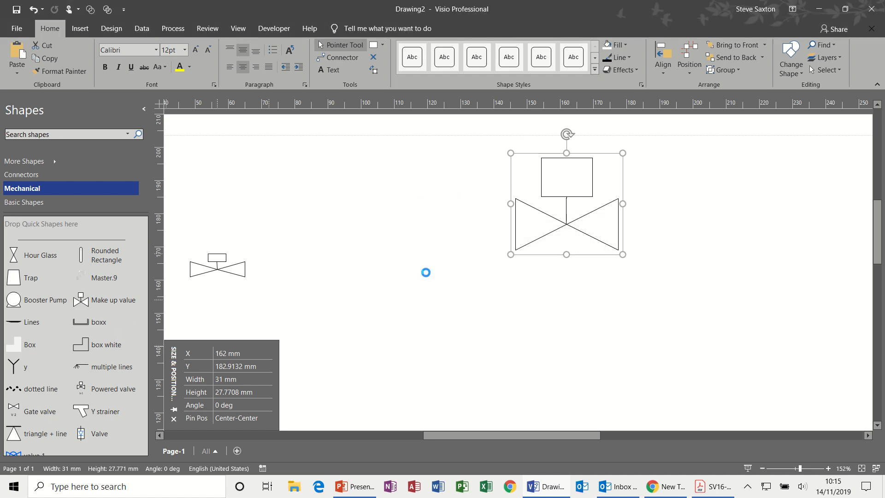
pyautogui.click(46, 367)
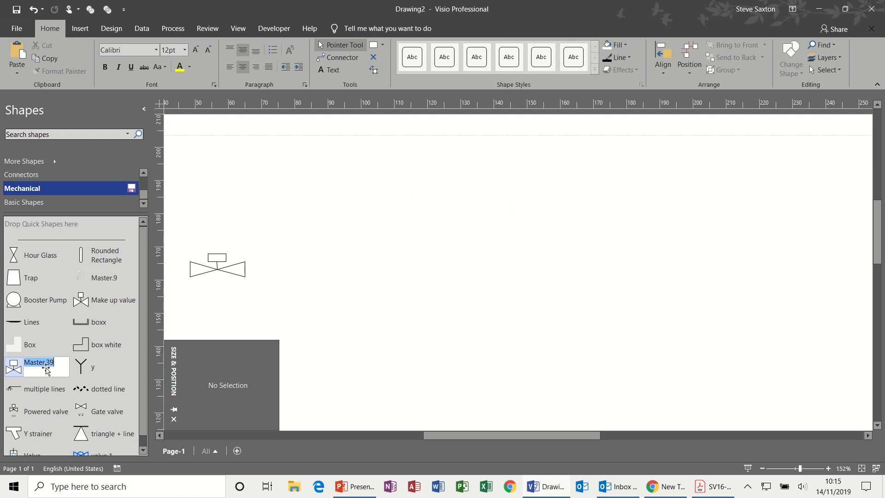
pyautogui.write('test')
pyautogui.click(337, 278)
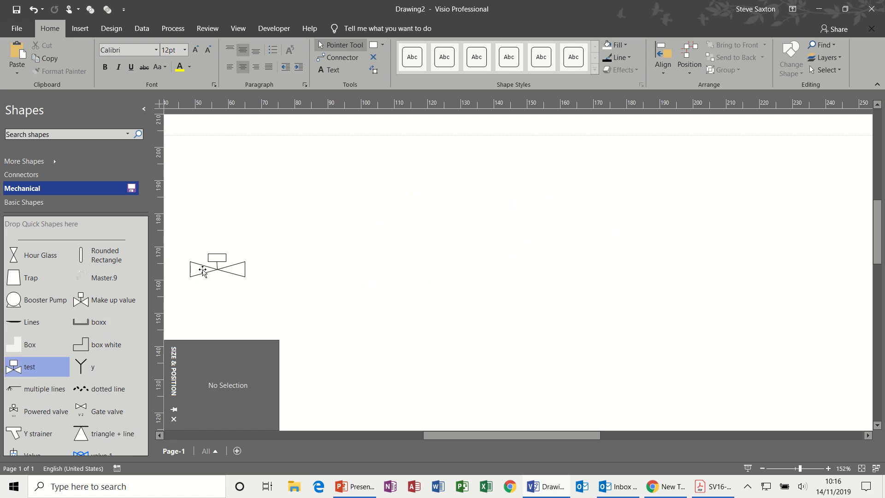
# - Place a Booster Pump from the Mechanical stencil on the page at about X 106 mm, Y 190 mm
pyautogui.moveTo(32, 304); pyautogui.dragTo(446, 223)
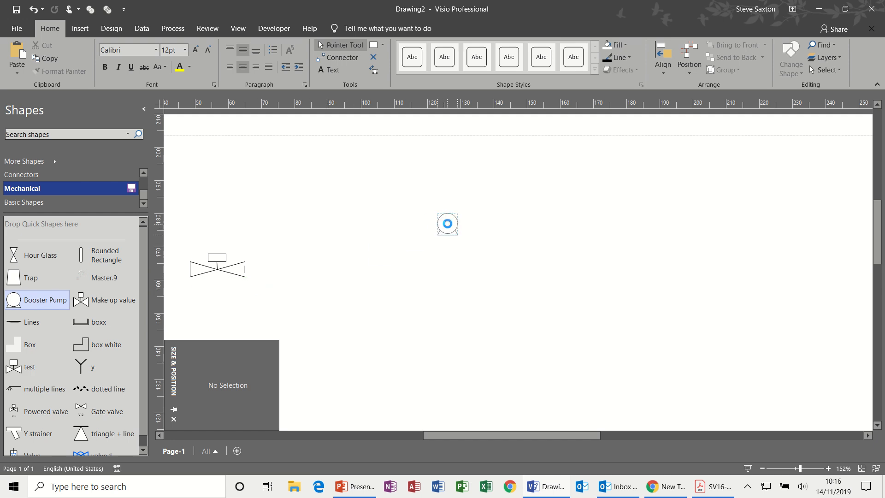
pyautogui.click(502, 224)
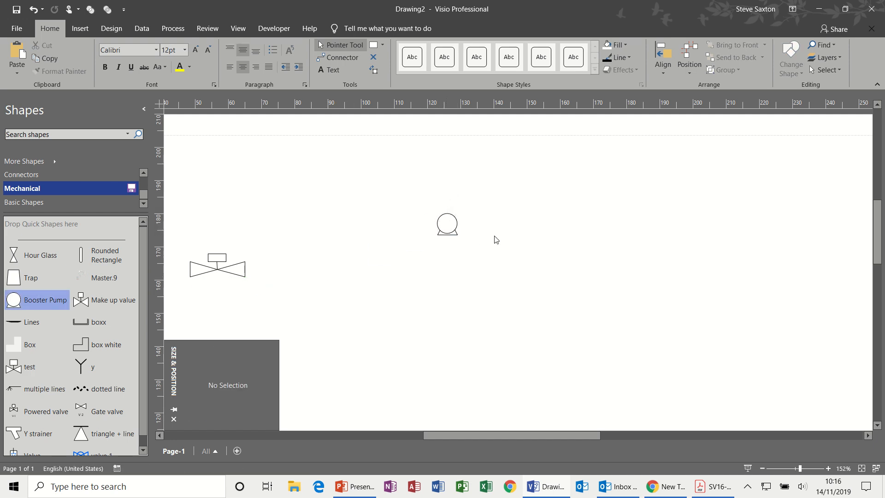
pyautogui.moveTo(451, 226); pyautogui.dragTo(382, 182)
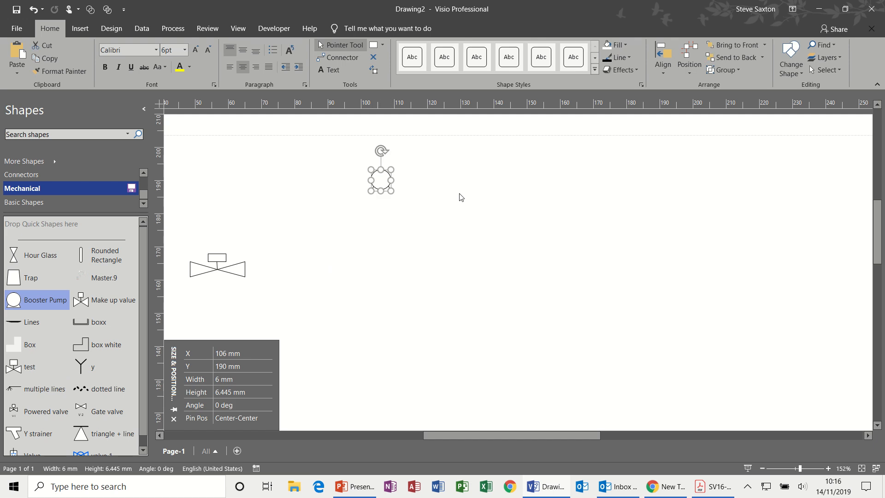
pyautogui.click(462, 197)
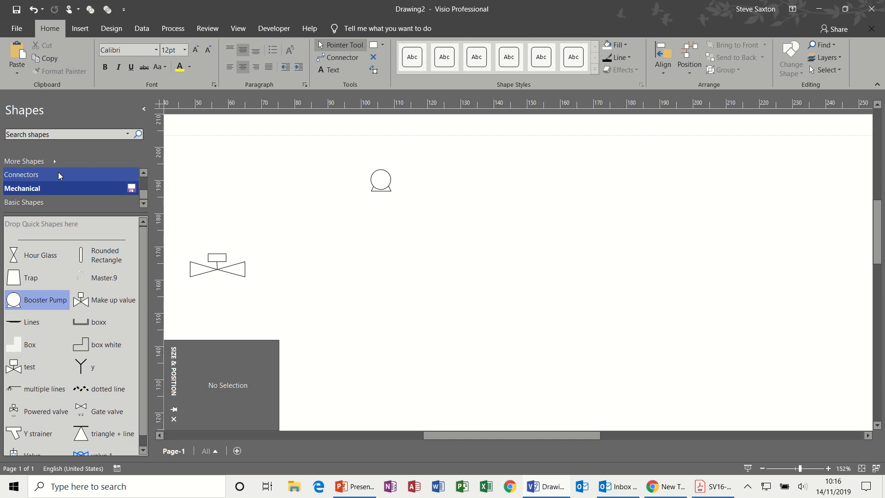
# - Recreate the pump with a 40 mm Circle and a 40 mm Triangle centred slightly below it, sending the triangle to the back
pyautogui.click(50, 201)
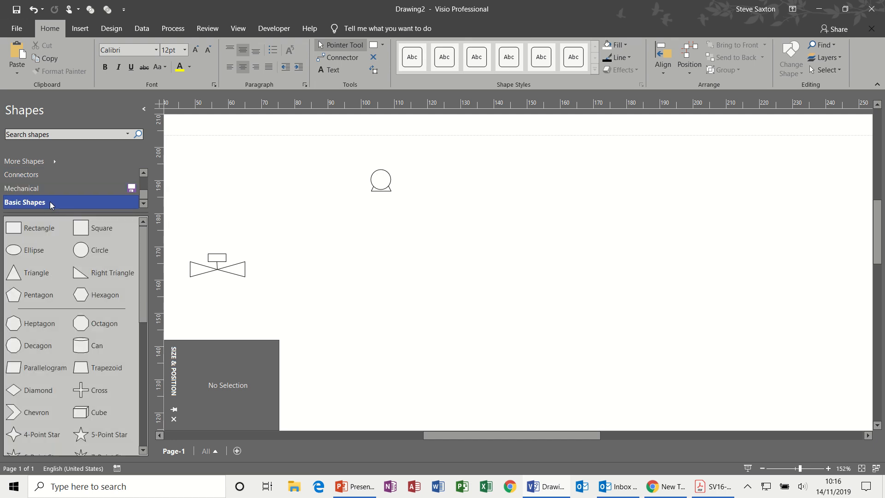
pyautogui.moveTo(76, 244); pyautogui.dragTo(522, 217)
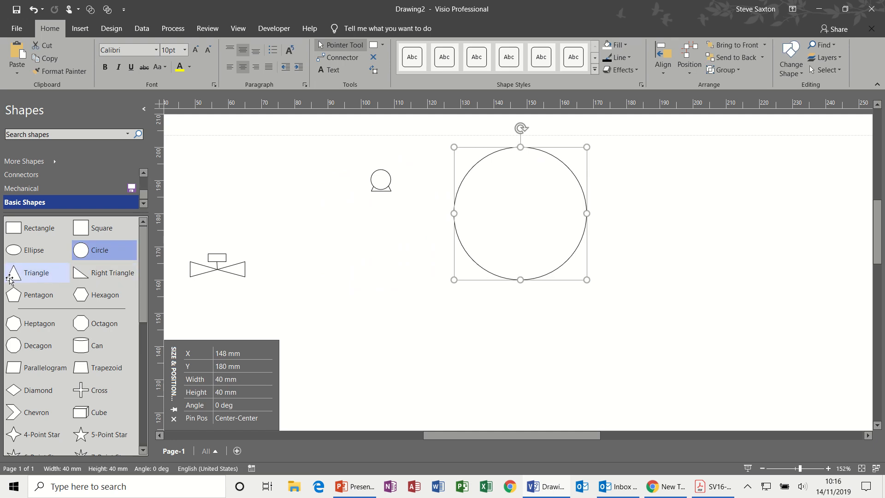
pyautogui.moveTo(11, 281); pyautogui.dragTo(526, 251)
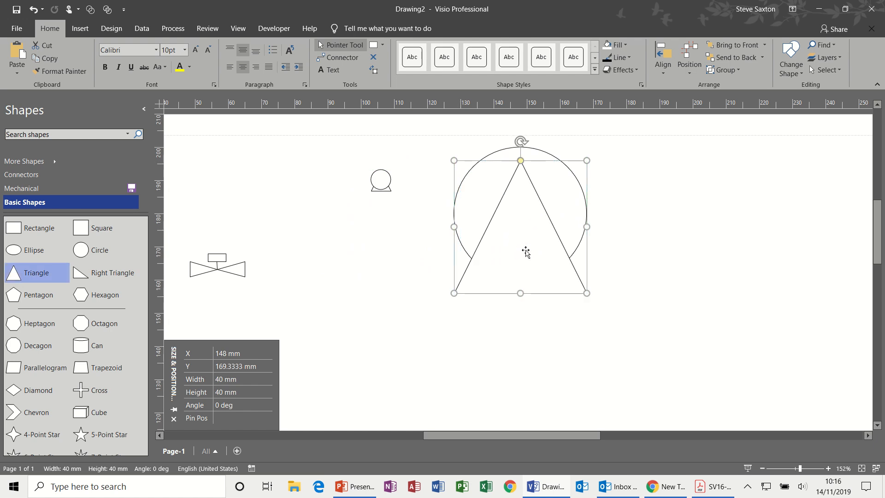
pyautogui.click(715, 59)
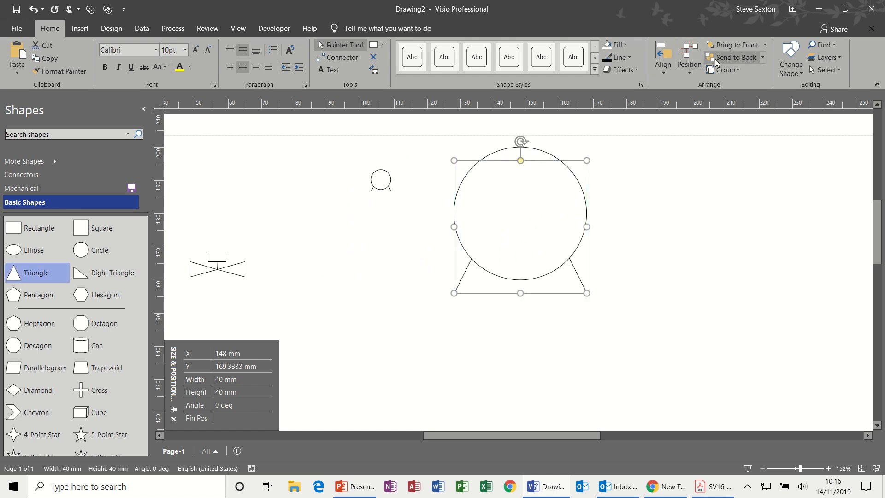
pyautogui.click(677, 208)
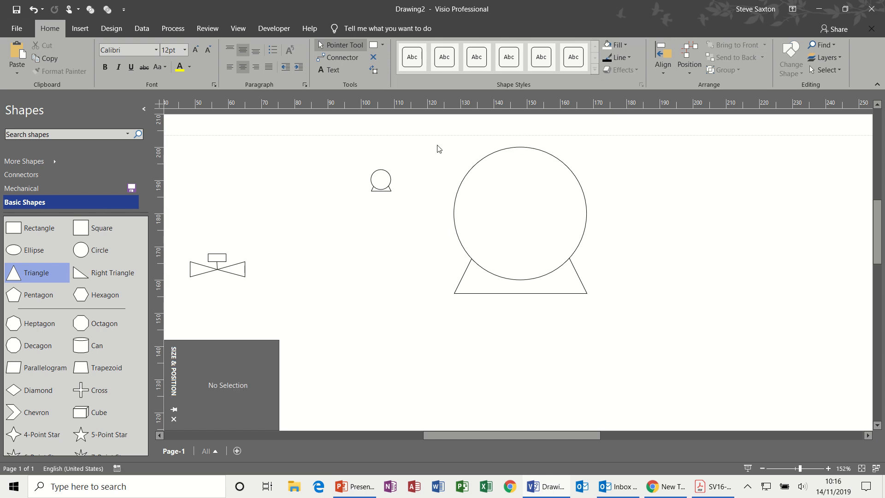
# - Group the circle and triangle, and move the group to about X 102 mm, Y 166 mm
pyautogui.moveTo(430, 143); pyautogui.dragTo(610, 309)
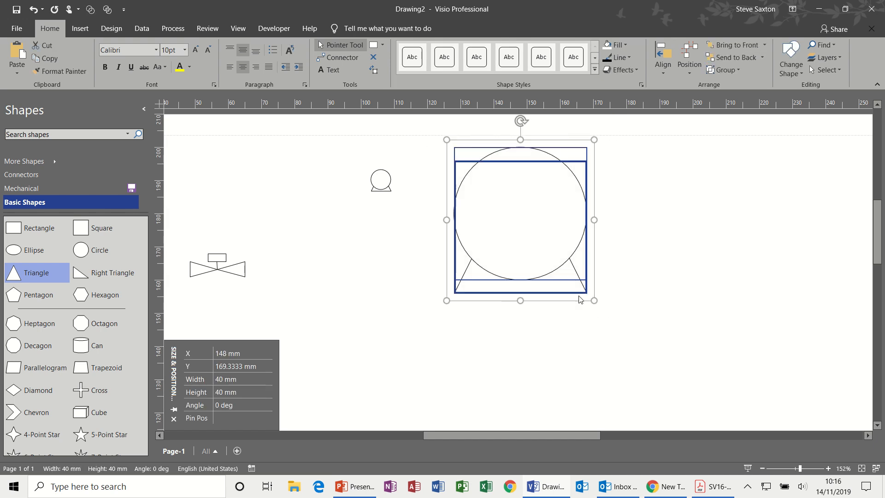
pyautogui.click(717, 71)
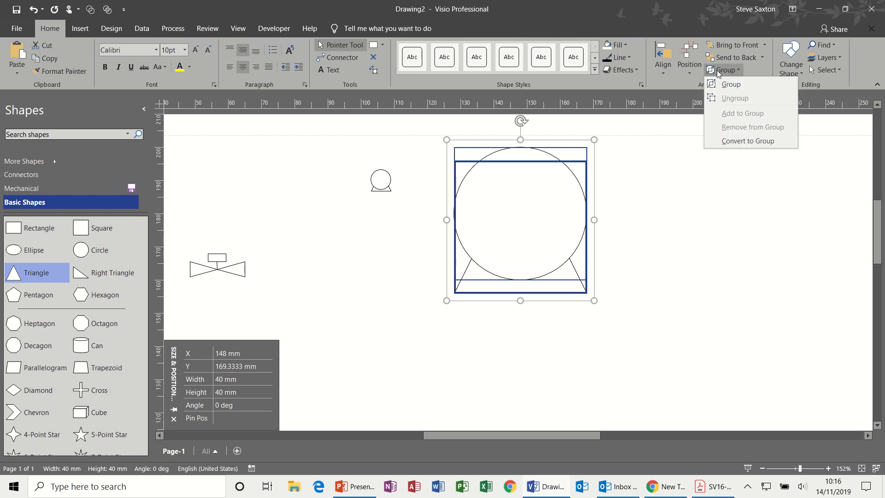
pyautogui.click(720, 83)
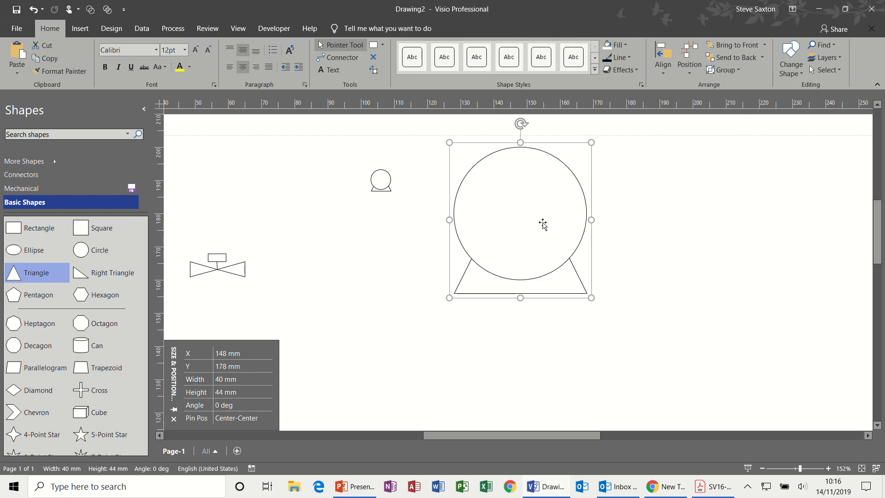
pyautogui.moveTo(531, 213); pyautogui.dragTo(393, 254)
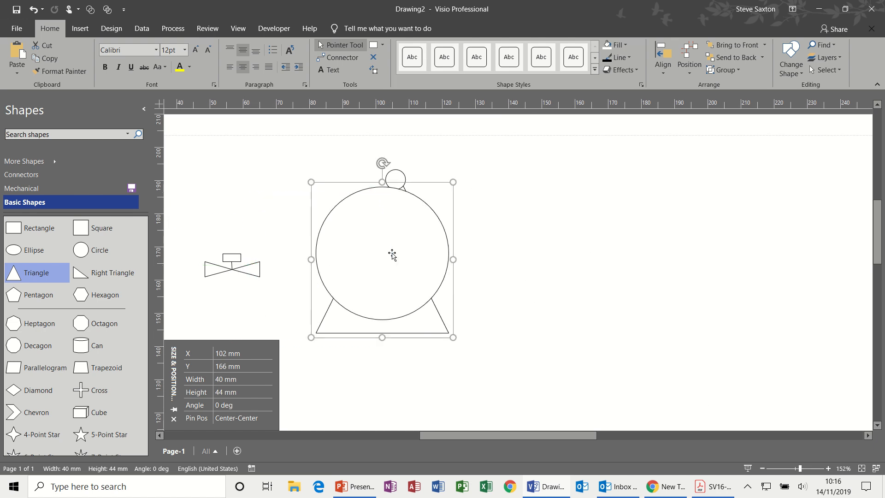
# - Clear the page by deleting the grouped pump, the make-up valve and the small booster pump
pyautogui.click(58, 188)
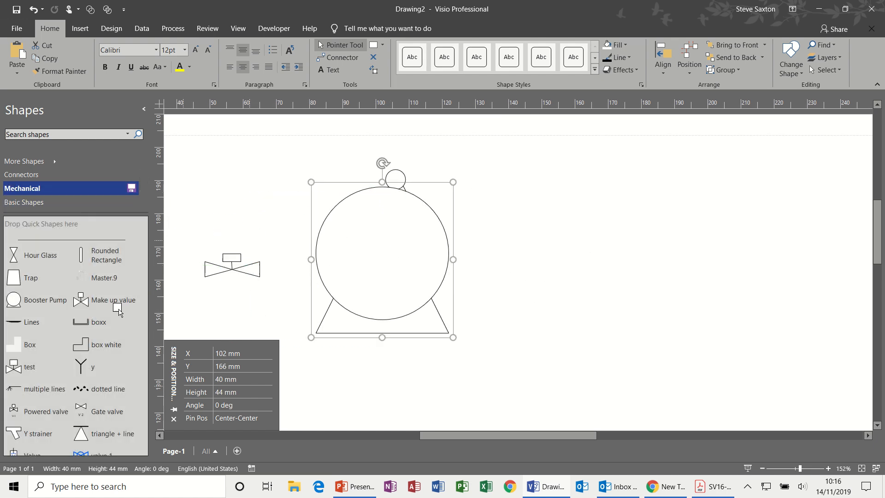
pyautogui.moveTo(370, 228); pyautogui.dragTo(373, 240)
pyautogui.press('Delete')
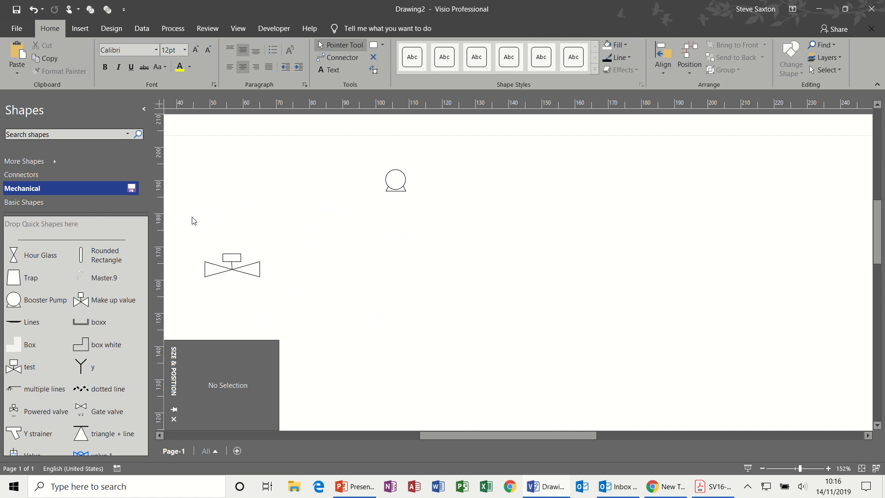
pyautogui.moveTo(192, 215); pyautogui.dragTo(398, 308)
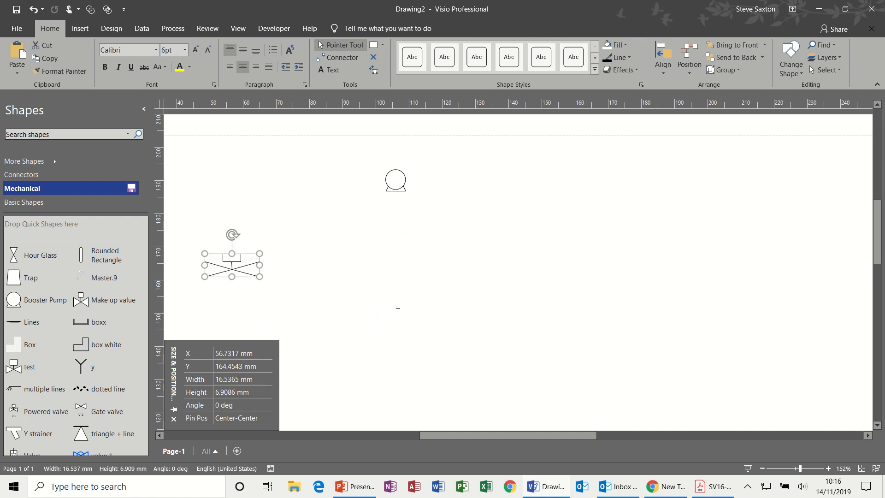
pyautogui.click(398, 309)
pyautogui.click(398, 179)
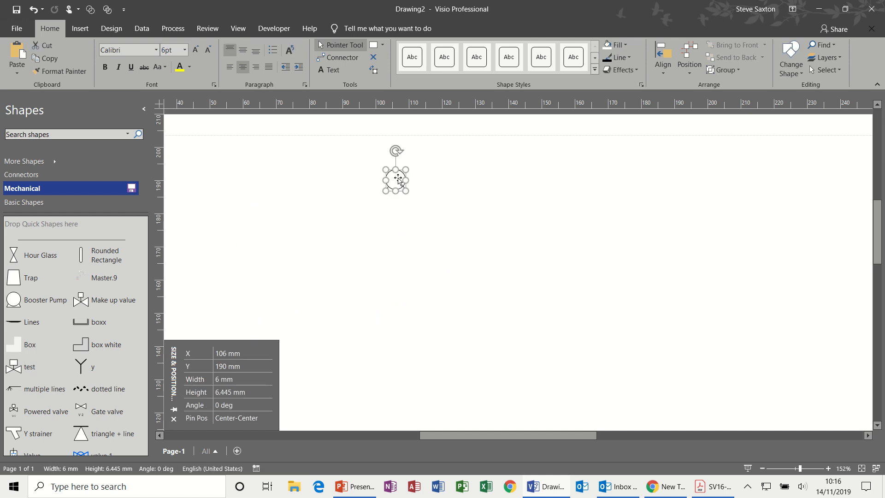
pyautogui.press('Delete')
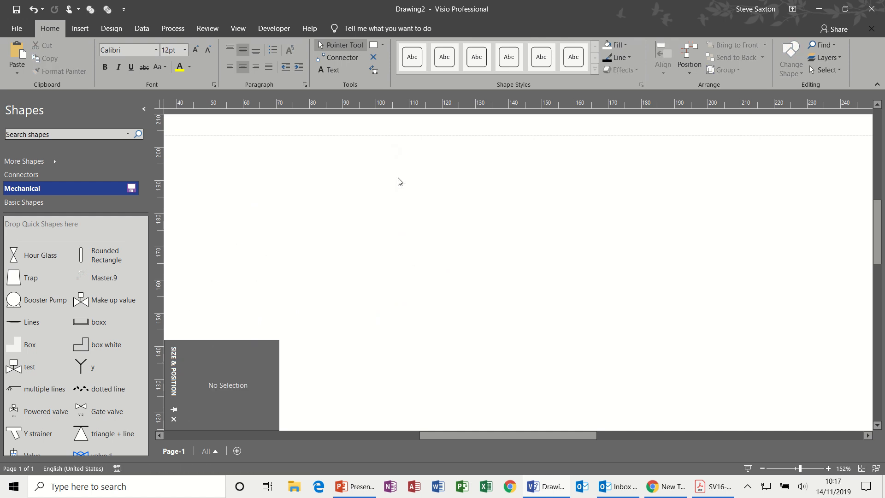
# - Draw a horizontal connector about 63 mm long and cross it with four vertical connectors of differing lengths
pyautogui.click(339, 58)
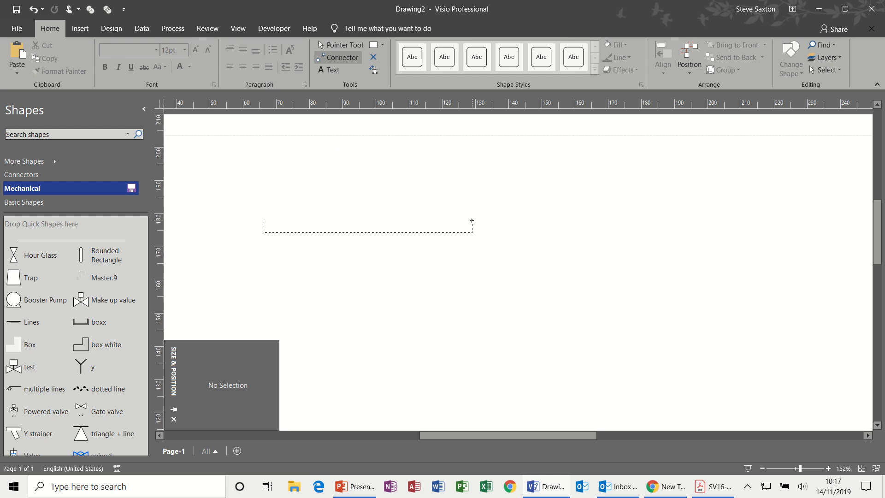
pyautogui.moveTo(471, 227); pyautogui.dragTo(472, 226)
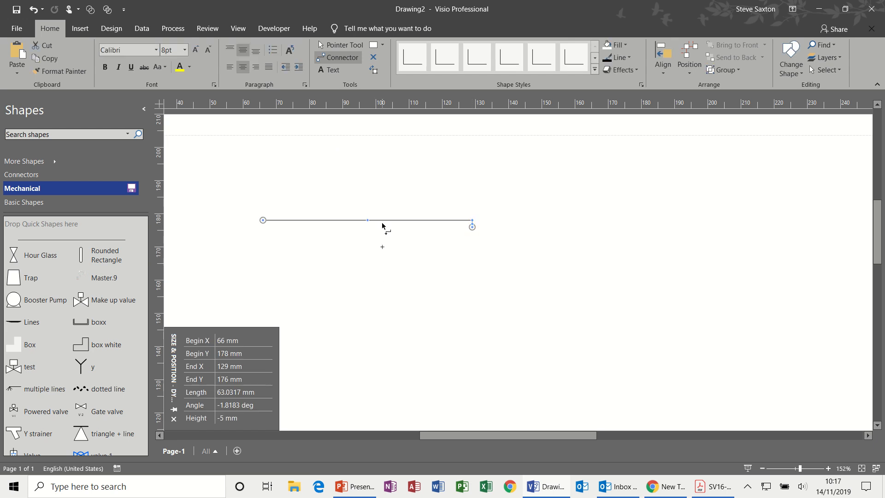
pyautogui.moveTo(397, 265); pyautogui.dragTo(395, 267)
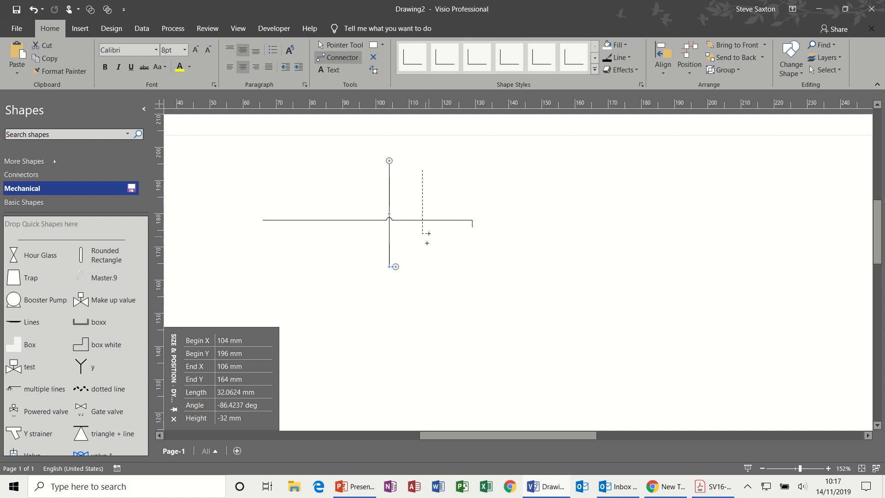
pyautogui.moveTo(427, 253); pyautogui.dragTo(427, 253)
pyautogui.moveTo(459, 202); pyautogui.dragTo(448, 237)
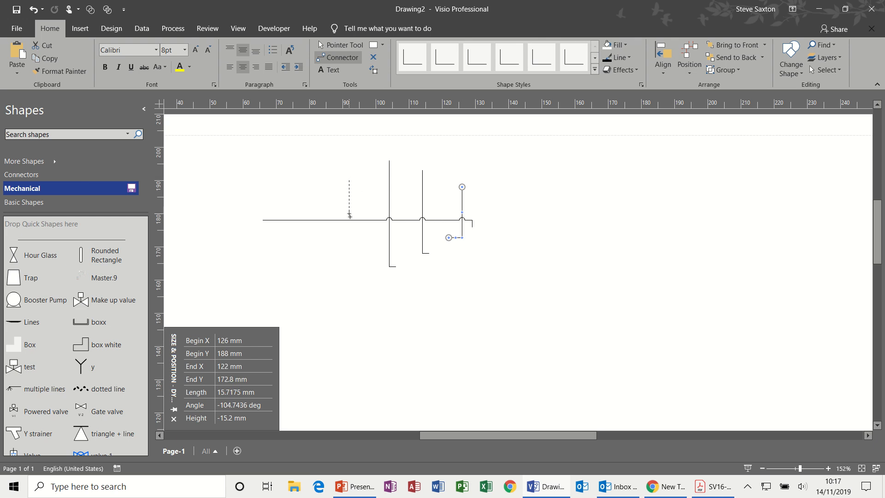
pyautogui.moveTo(349, 244); pyautogui.dragTo(349, 246)
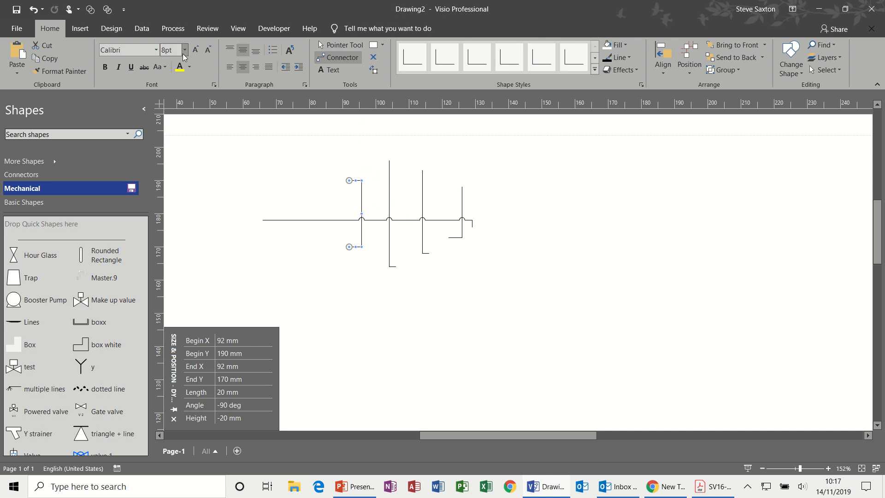
# - Review the Add line jumps to options in the page's Layout and Routing settings without changing them
pyautogui.click(111, 28)
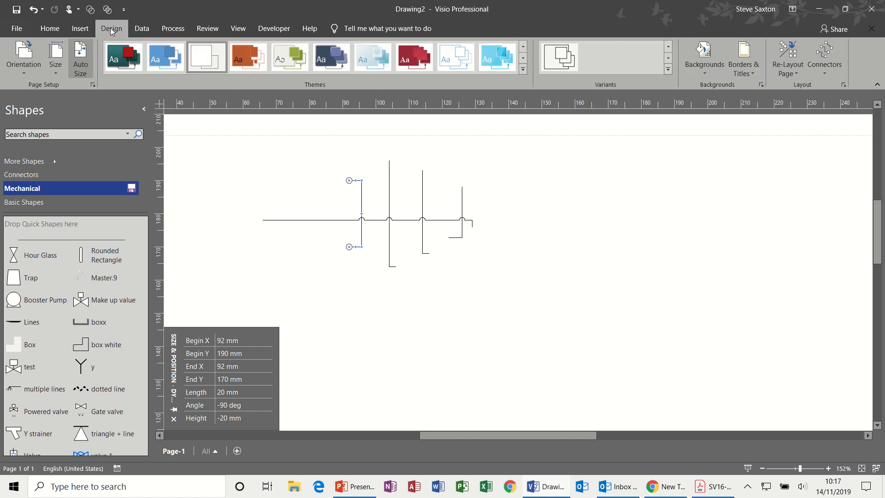
pyautogui.click(93, 85)
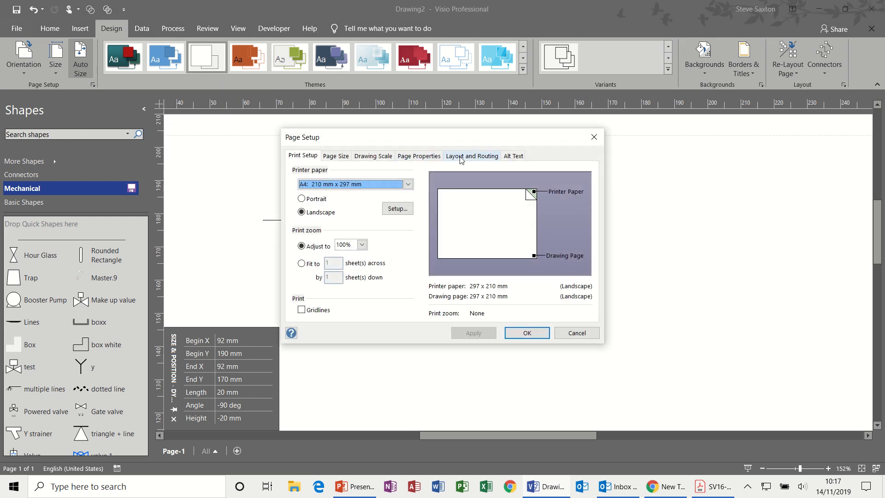
pyautogui.click(469, 158)
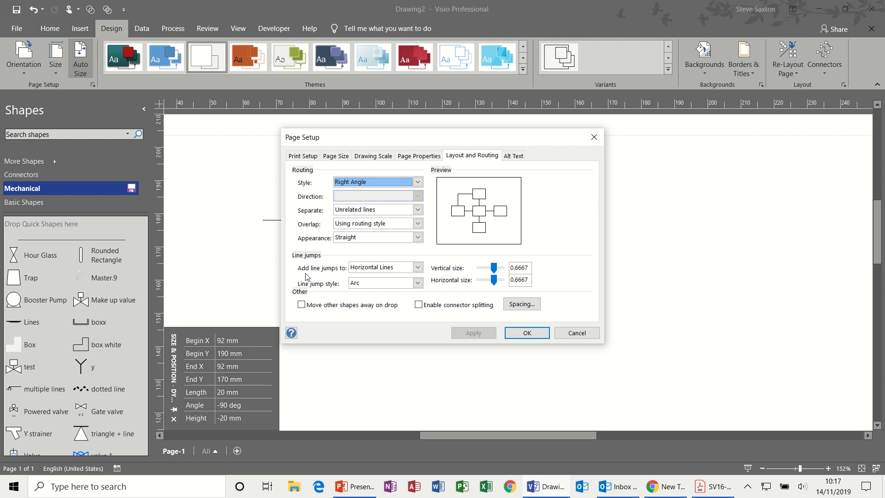
pyautogui.click(418, 268)
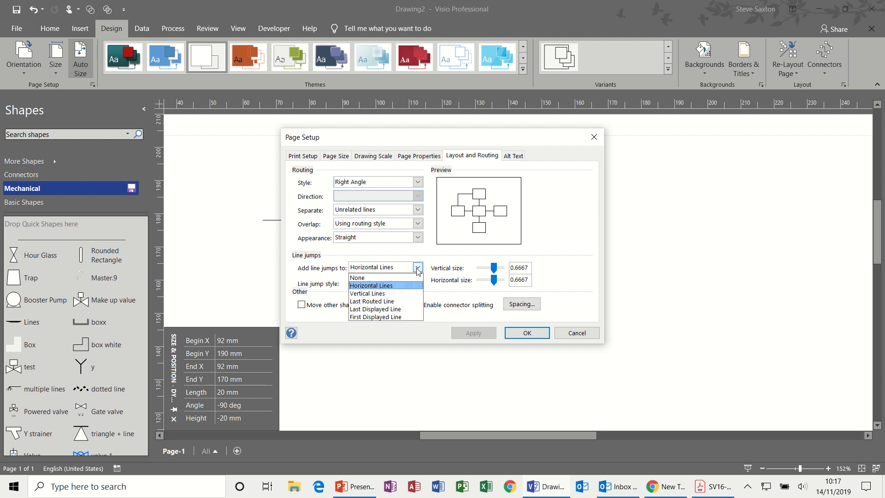
pyautogui.click(417, 268)
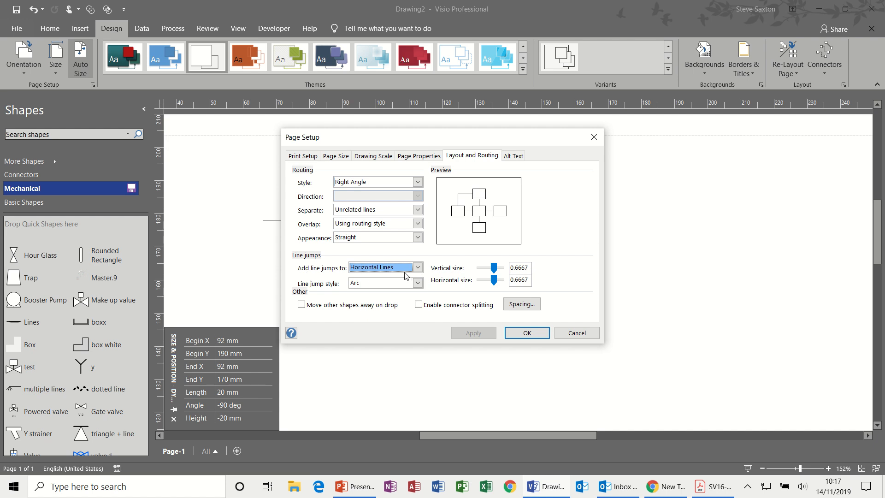
pyautogui.click(581, 334)
# - Return to the Pointer Tool and delete all connectors from the page, including the stray one around the others
pyautogui.moveTo(229, 158)
pyautogui.mouseDown()
pyautogui.moveTo(509, 272)
pyautogui.moveTo(535, 270)
pyautogui.mouseUp()
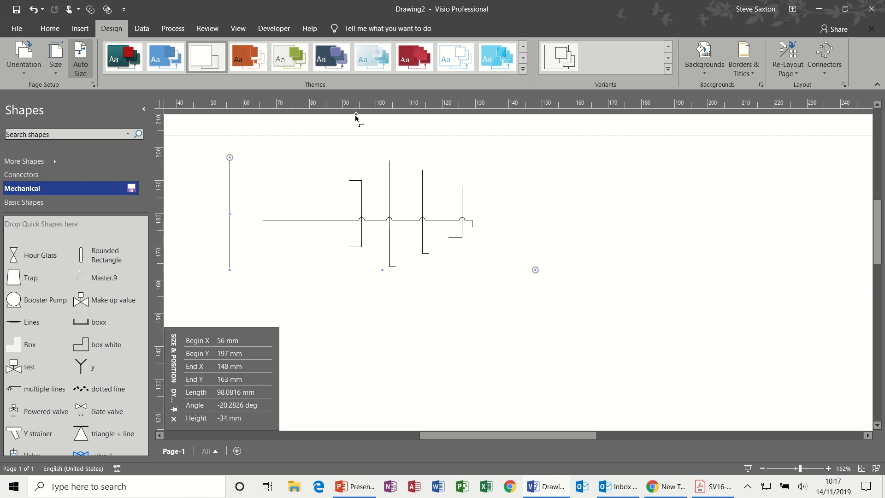
pyautogui.click(50, 29)
pyautogui.click(336, 46)
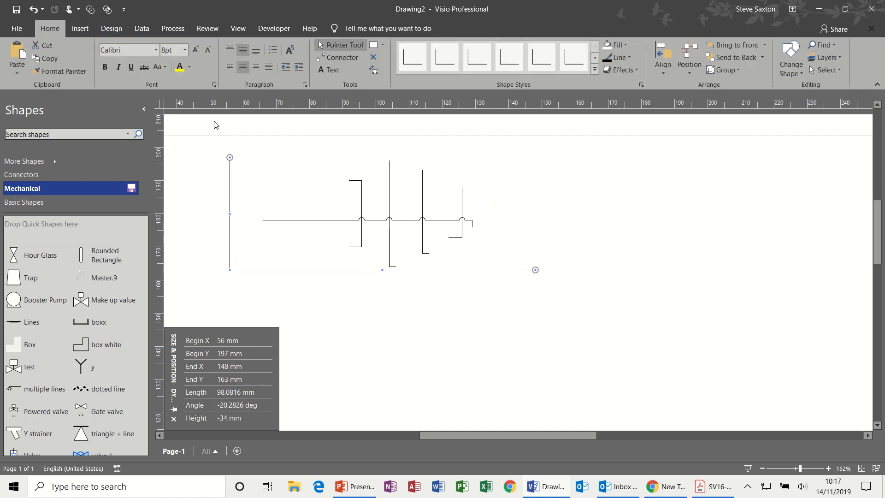
pyautogui.moveTo(196, 137); pyautogui.dragTo(581, 305)
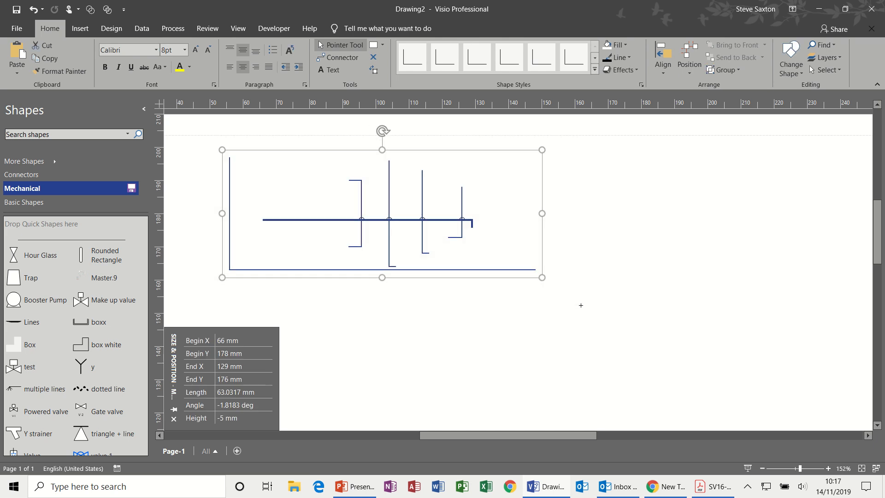
pyautogui.press('Delete')
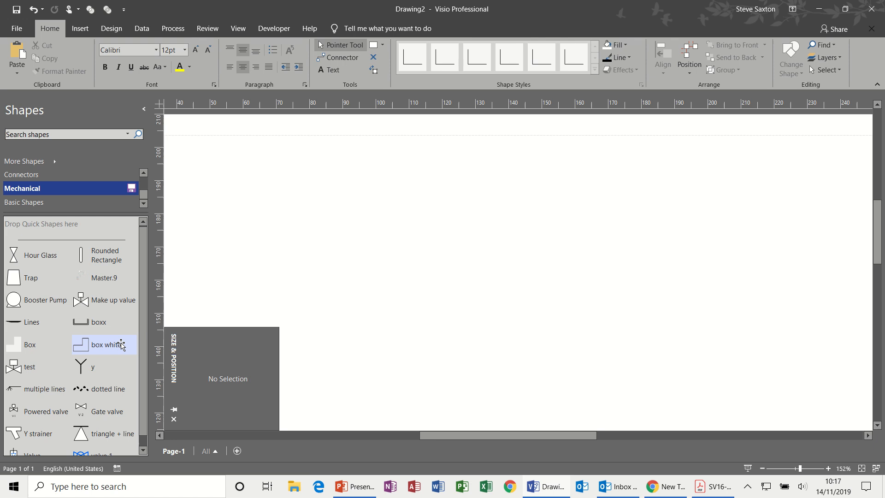
# - Place a box white shape from the Mechanical stencil near the upper left of the visible page area
pyautogui.moveTo(90, 342); pyautogui.dragTo(341, 200)
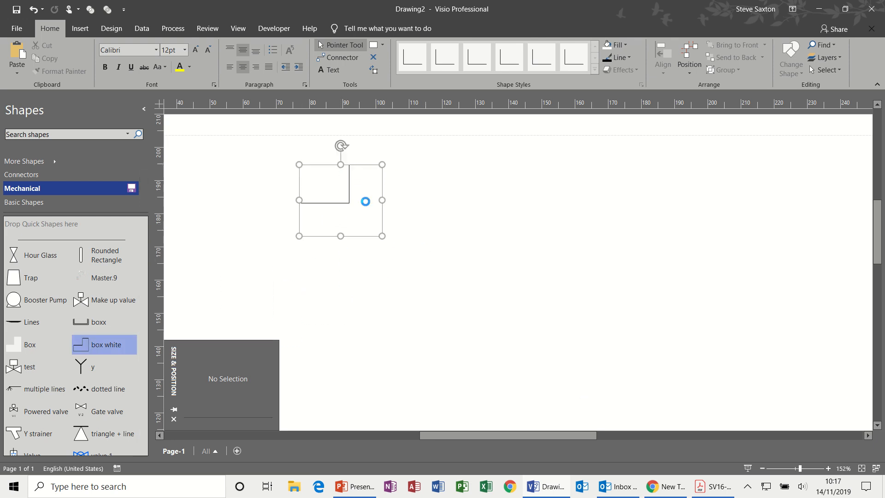
pyautogui.click(522, 198)
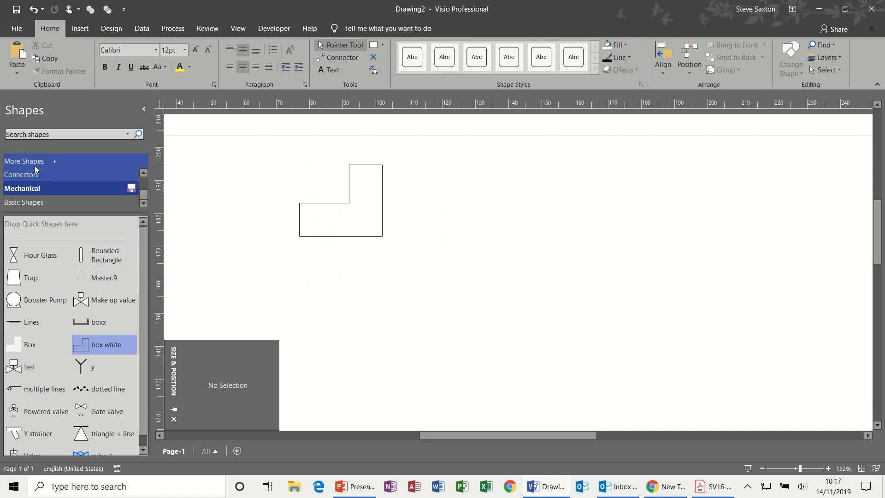
# - Recreate the L-shaped box with a 40 by 12 mm Rectangle and a copy rotated -90 degrees at its right end, shortened to 25 mm
pyautogui.click(30, 202)
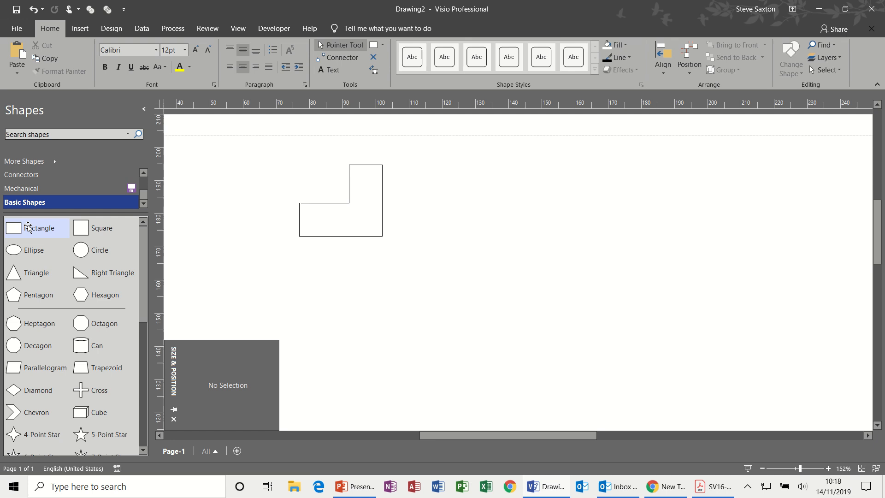
pyautogui.moveTo(27, 228); pyautogui.dragTo(492, 251)
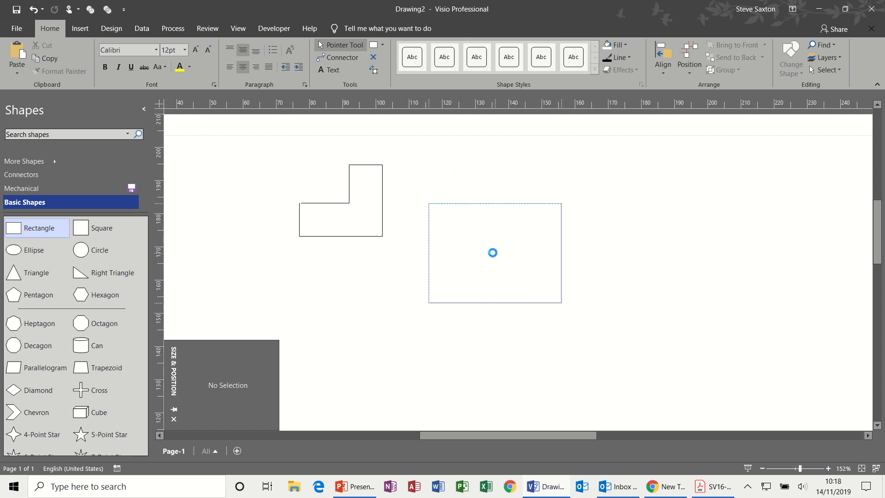
pyautogui.moveTo(495, 203)
pyautogui.mouseDown()
pyautogui.moveTo(496, 263)
pyautogui.moveTo(492, 197)
pyautogui.mouseUp()
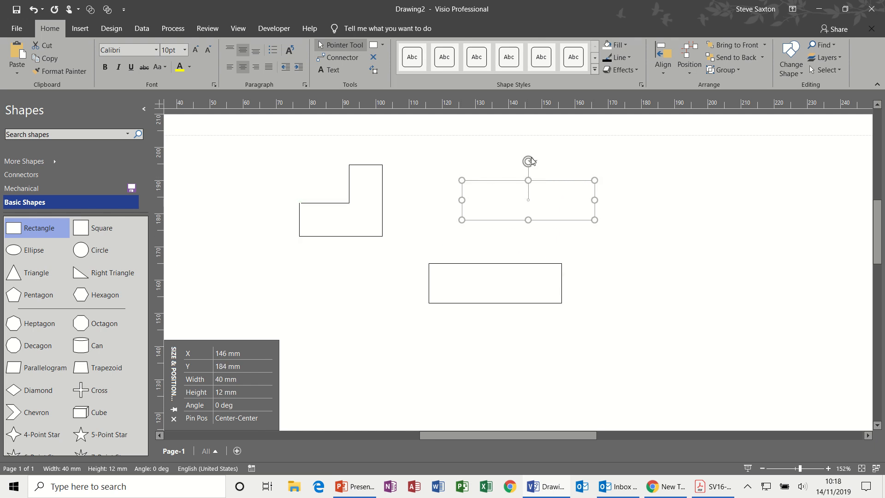
pyautogui.moveTo(529, 161); pyautogui.dragTo(543, 212)
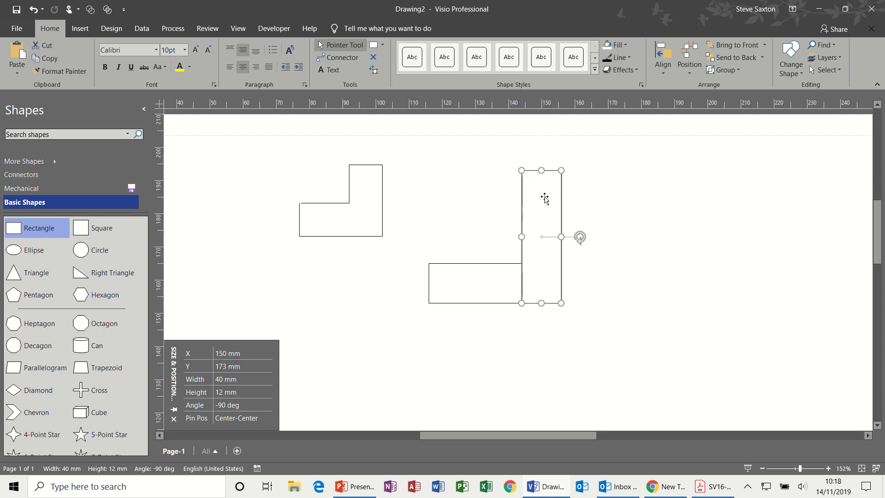
pyautogui.moveTo(541, 170); pyautogui.dragTo(543, 220)
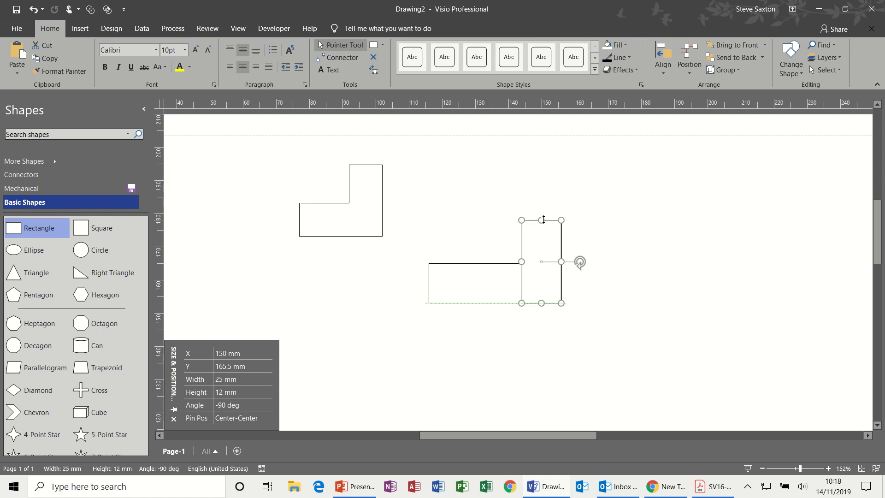
pyautogui.click(622, 191)
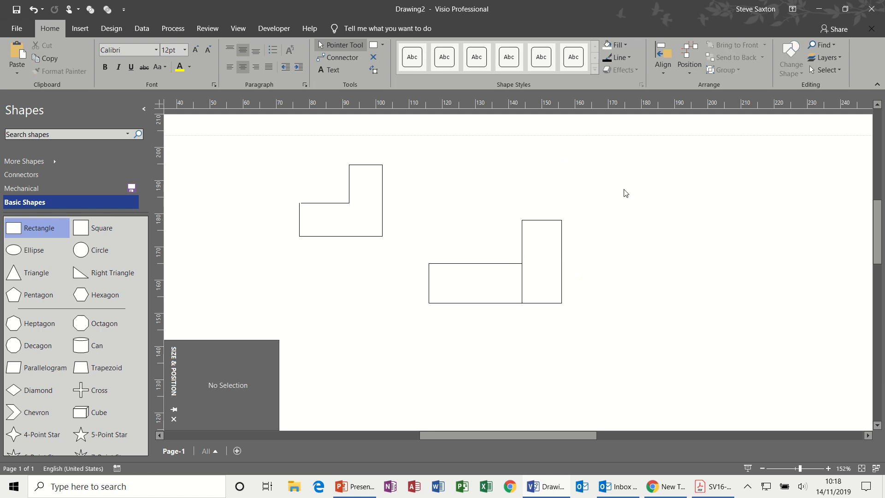
# - Delete the two rectangles that form the L-shape, keeping the box white shape
pyautogui.click(524, 282)
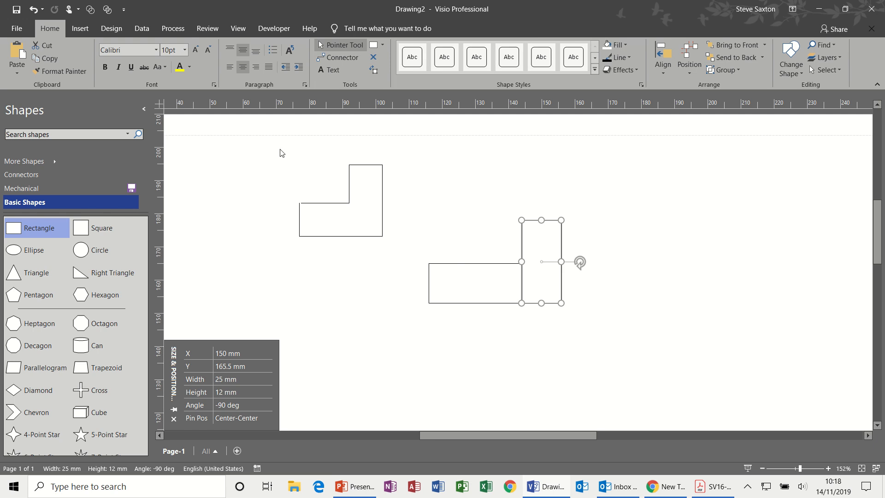
pyautogui.click(304, 160)
pyautogui.moveTo(410, 214); pyautogui.dragTo(575, 322)
pyautogui.press('Delete')
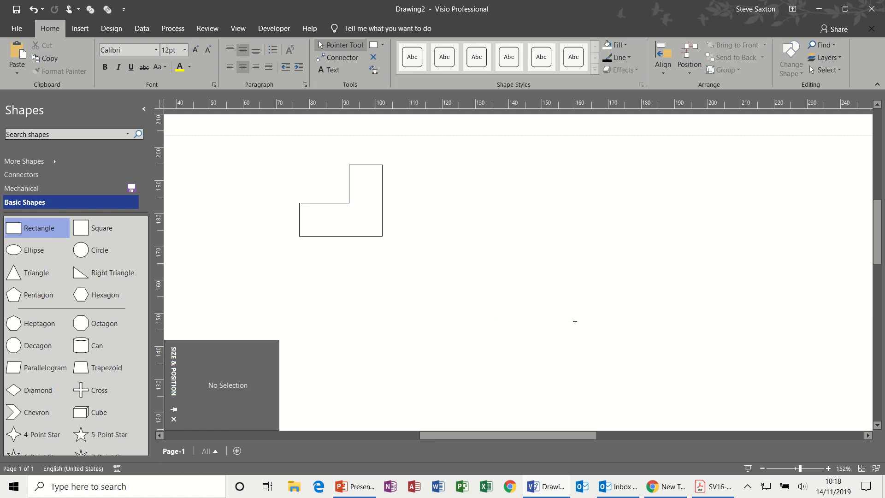
# - Draw a closed L-shaped outline about 18 by 20 mm with the Line tool and move it to about X 168 mm, Y 183 mm
pyautogui.click(383, 45)
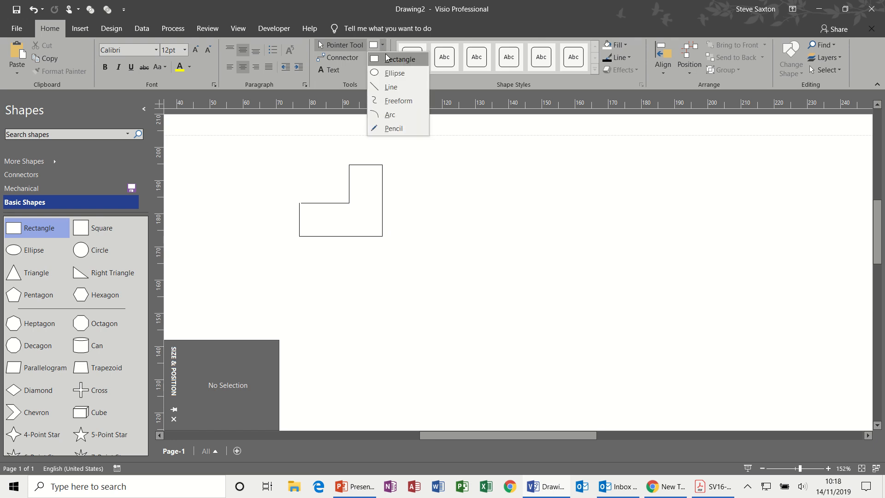
pyautogui.click(391, 87)
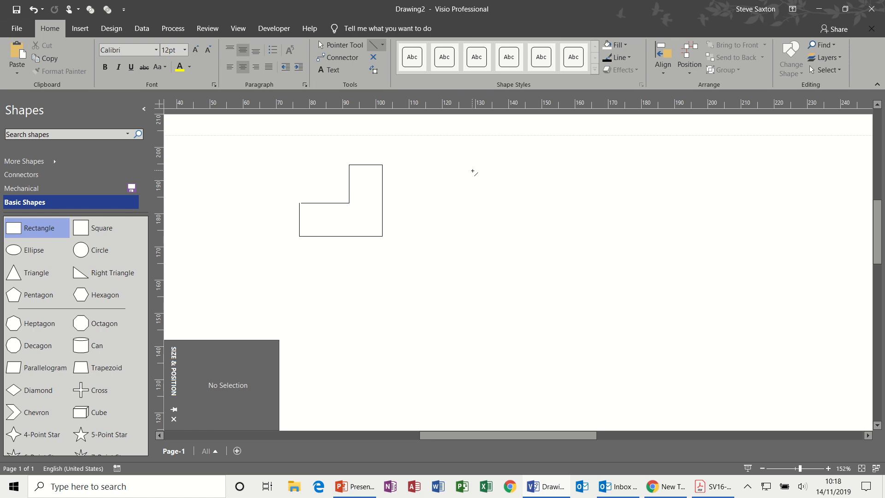
pyautogui.moveTo(474, 171)
pyautogui.mouseDown()
pyautogui.moveTo(475, 237)
pyautogui.moveTo(417, 236)
pyautogui.moveTo(414, 202)
pyautogui.moveTo(448, 202)
pyautogui.moveTo(448, 170)
pyautogui.moveTo(475, 170)
pyautogui.mouseUp()
pyautogui.click(341, 44)
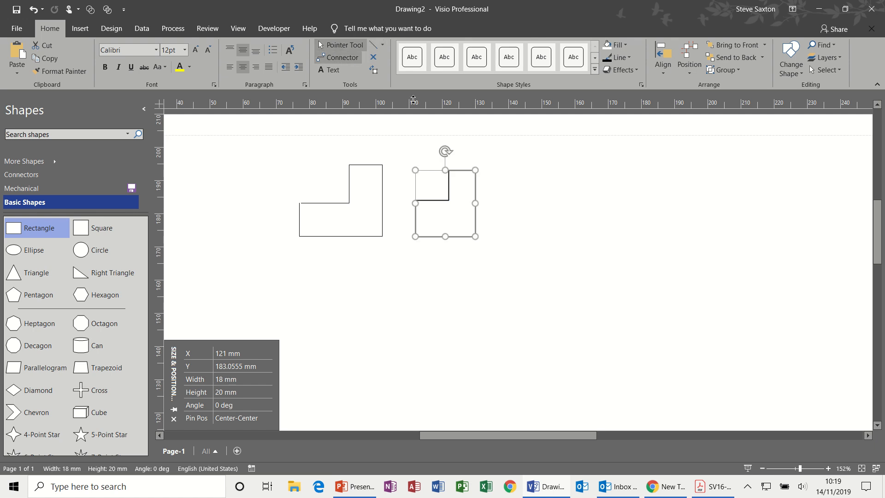
pyautogui.click(564, 197)
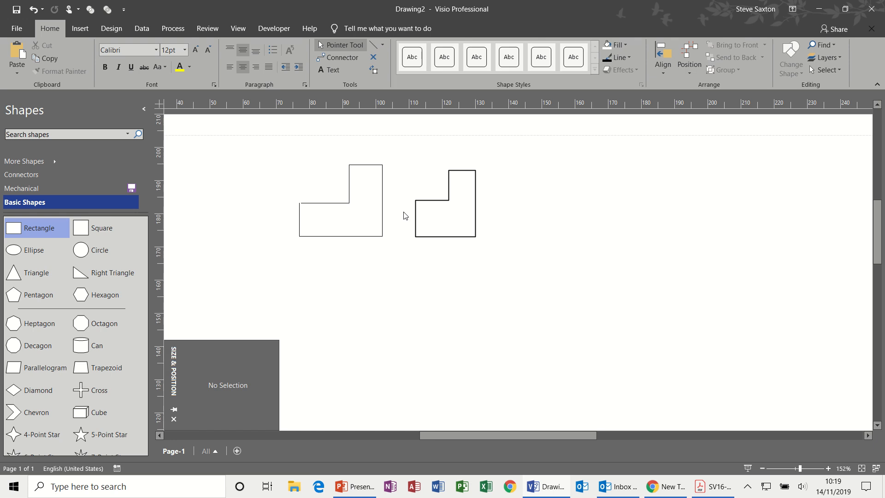
pyautogui.moveTo(441, 211); pyautogui.dragTo(596, 209)
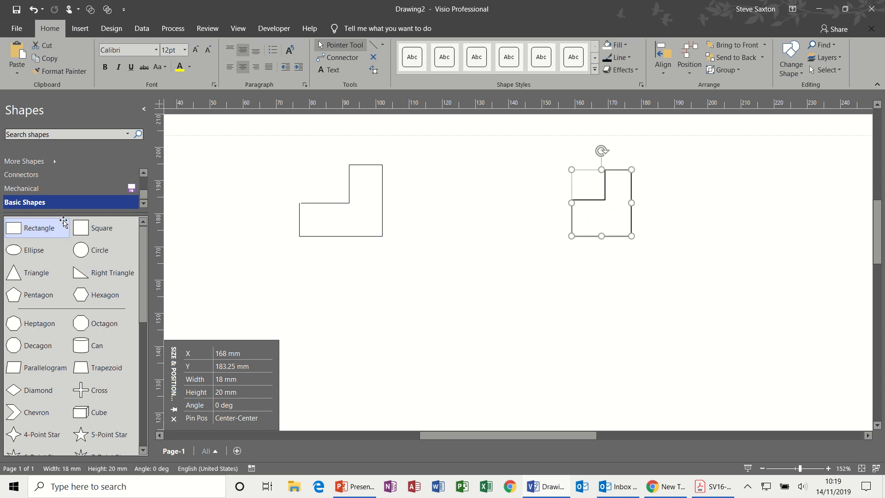
# - Place a Valve from the Mechanical stencil between the two L-shapes at about X 126 mm, Y 183 mm
pyautogui.click(27, 190)
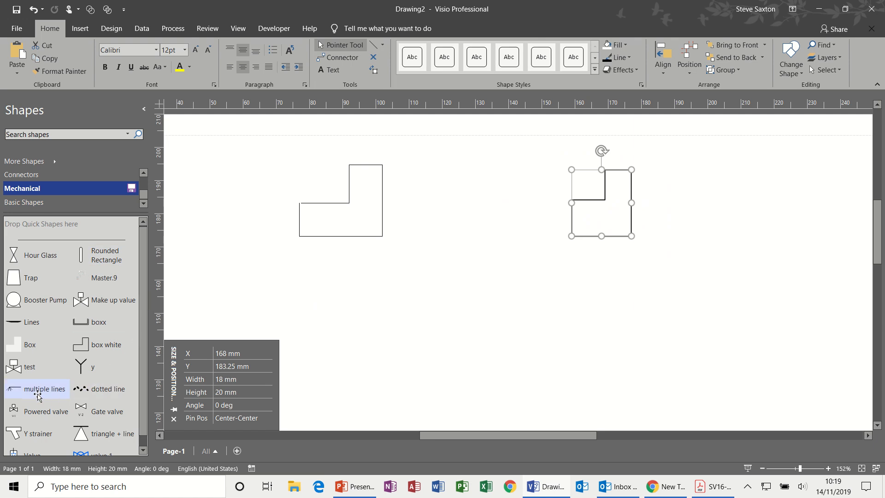
pyautogui.scroll(-1, 143, 369)
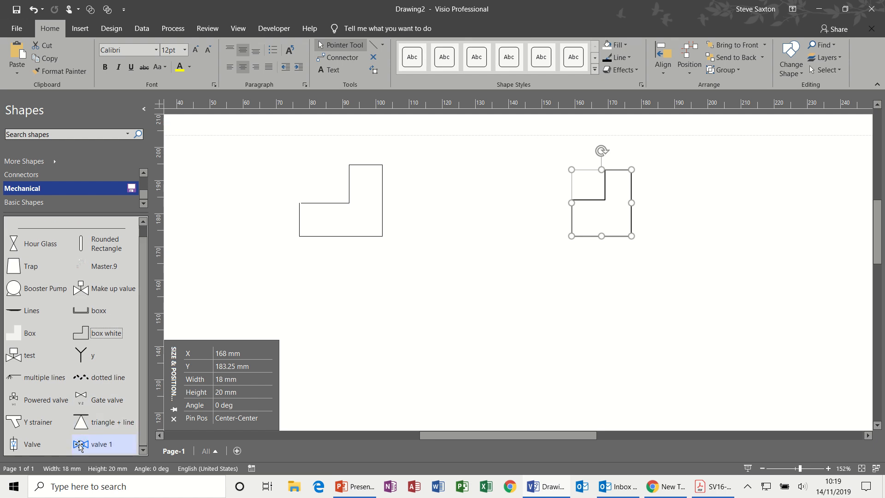
pyautogui.moveTo(25, 445); pyautogui.dragTo(461, 202)
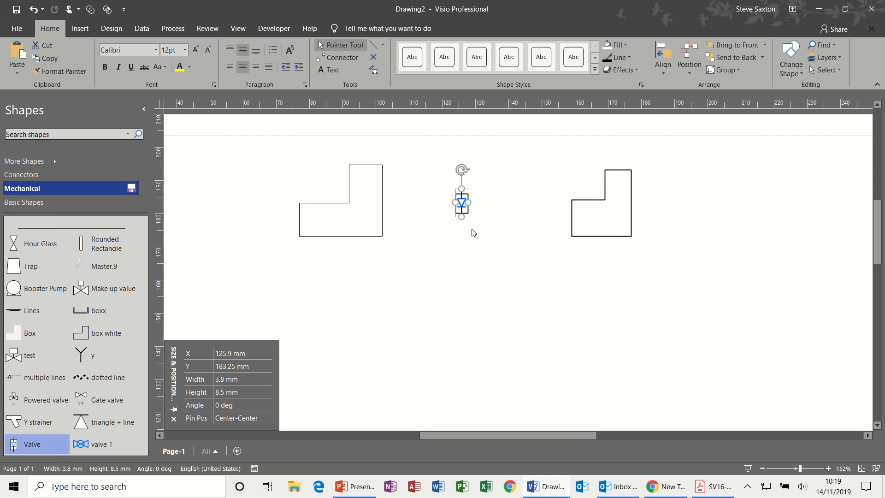
pyautogui.click(496, 241)
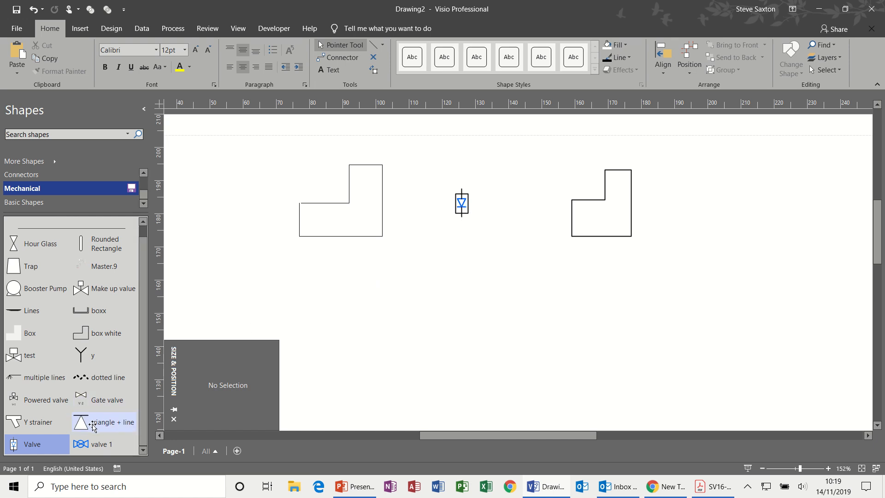
# - Place a triangle + line shape at about X 144 mm, Y 172 mm and rotate it 180 degrees
pyautogui.moveTo(94, 421); pyautogui.dragTo(524, 246)
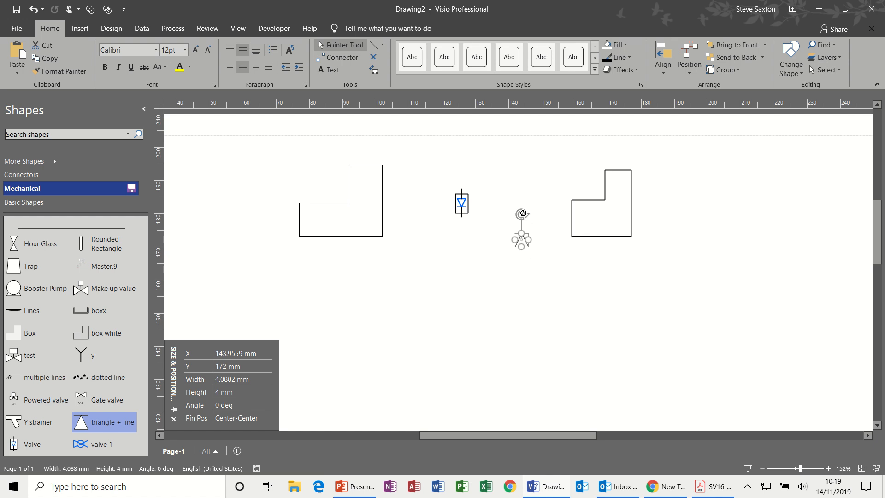
pyautogui.moveTo(523, 213); pyautogui.dragTo(522, 289)
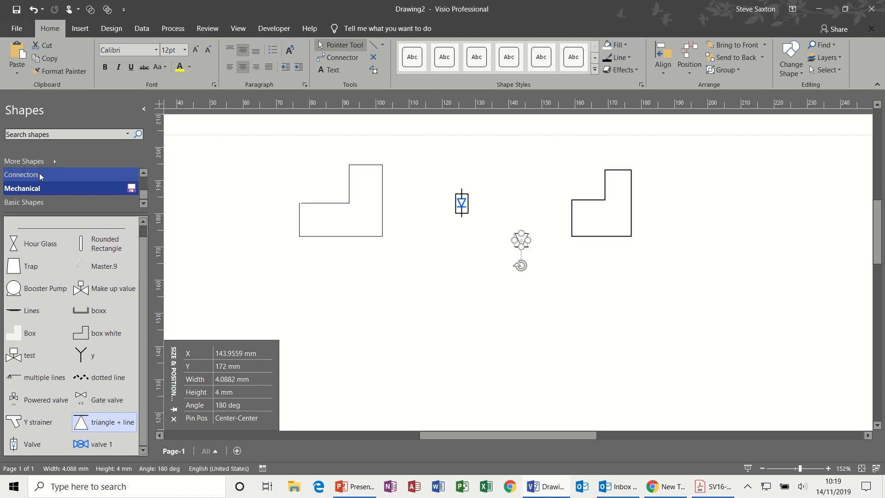
# - Place a Triangle from Basic Shapes below the valve and draw a horizontal line about 31 mm long across its apex at Y 165 mm
pyautogui.click(35, 202)
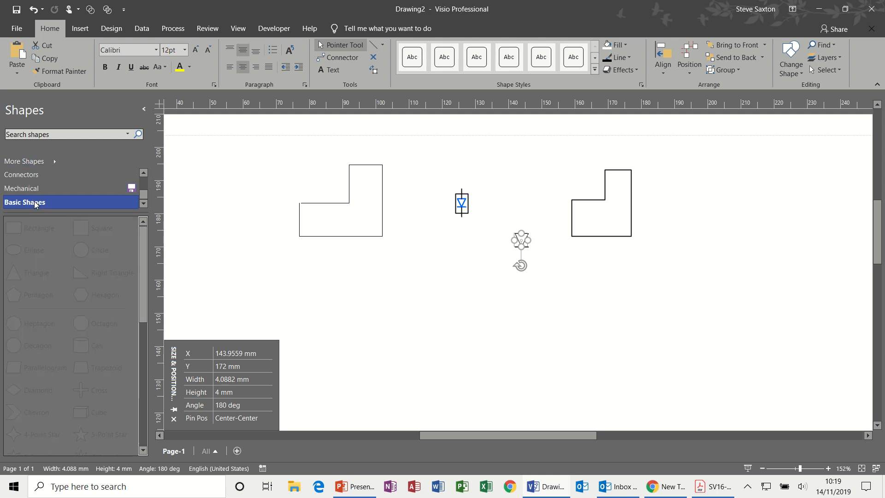
pyautogui.moveTo(15, 279); pyautogui.dragTo(439, 354)
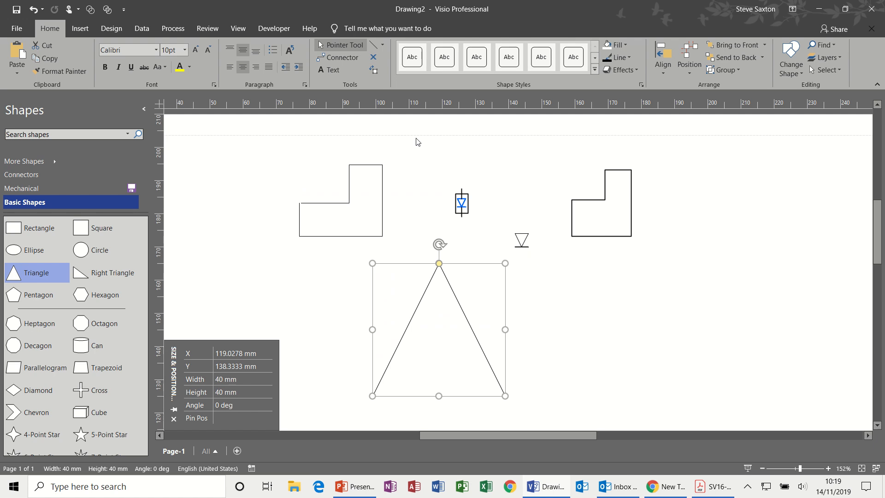
pyautogui.click(373, 46)
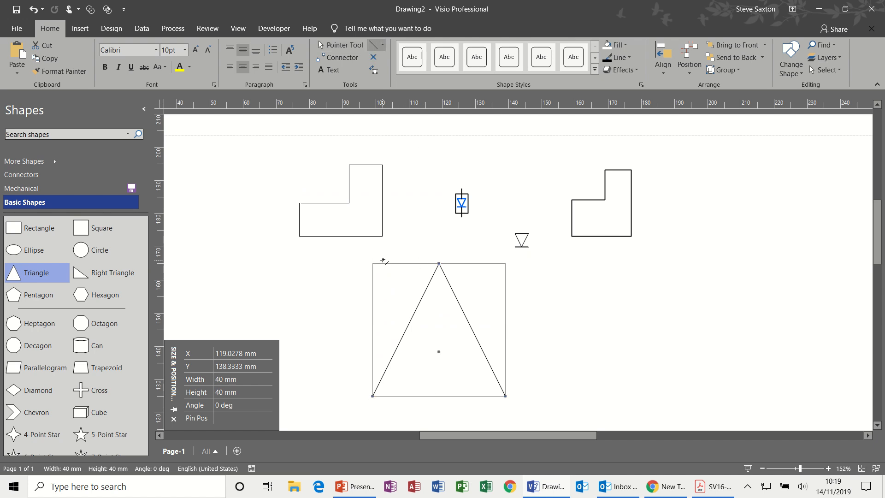
pyautogui.moveTo(383, 260); pyautogui.dragTo(484, 258)
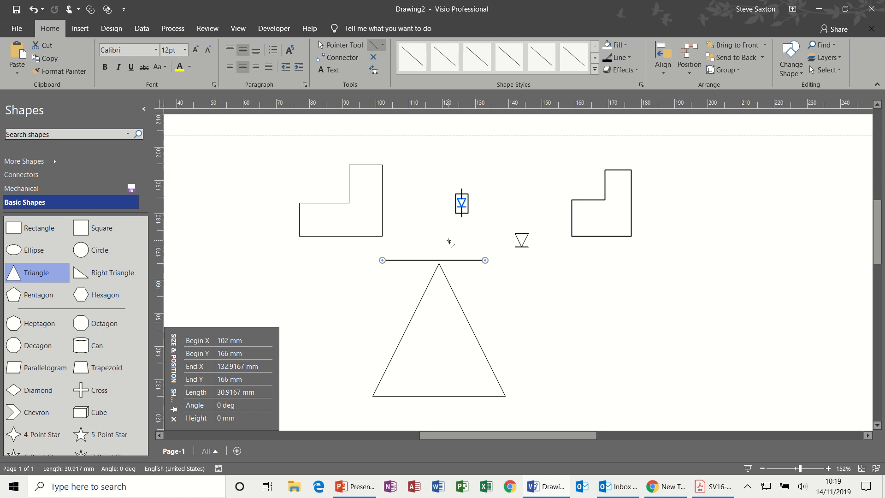
pyautogui.hotkey('ctrl', 'z')
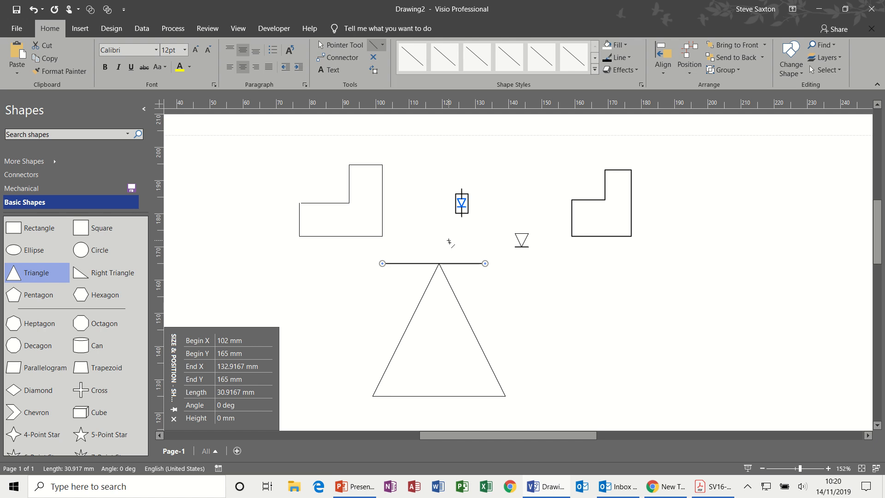
pyautogui.press('Right')
pyautogui.press('Left')
pyautogui.click(337, 46)
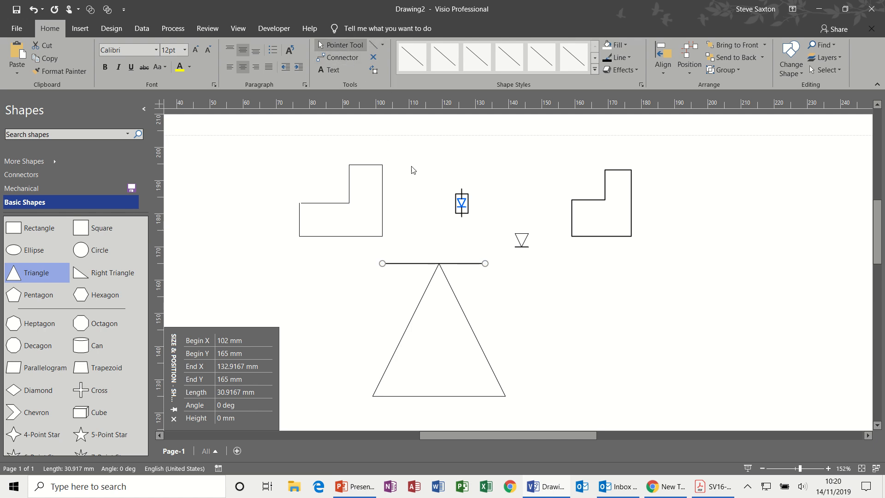
# - Show the grid and shorten the line above the triangle to about 29 mm, starting at X 104 mm
pyautogui.click(237, 28)
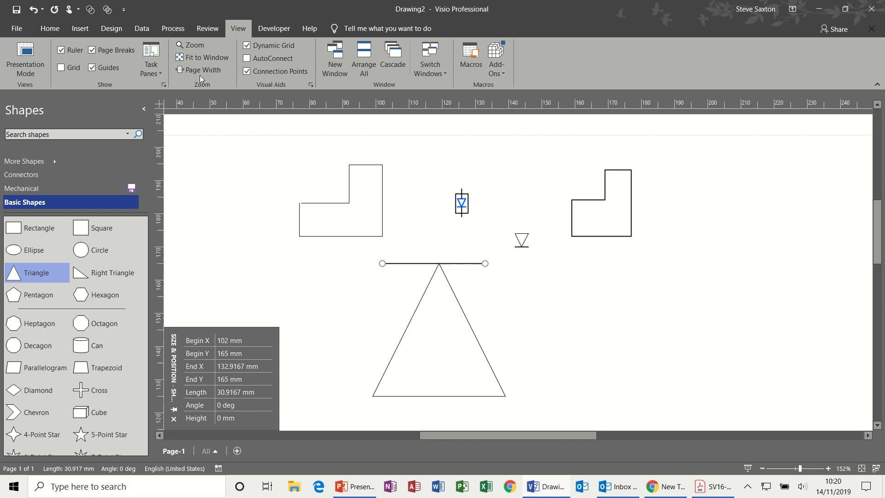
pyautogui.click(65, 67)
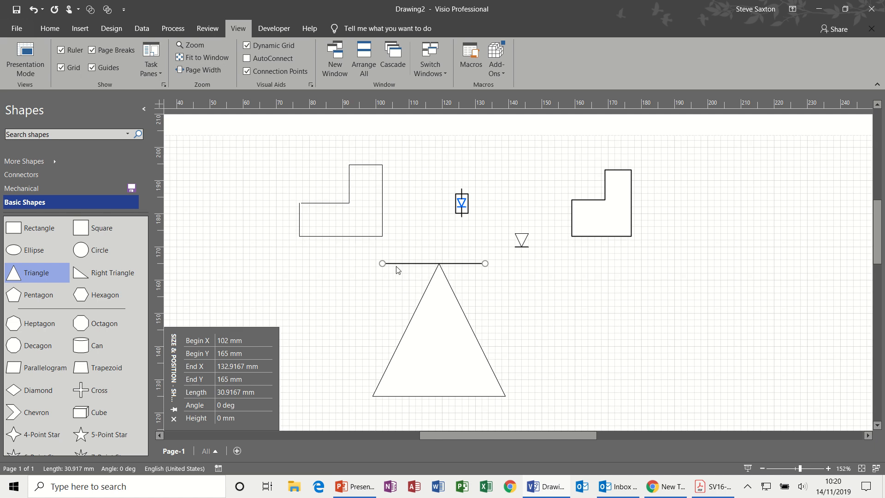
pyautogui.moveTo(383, 263); pyautogui.dragTo(388, 263)
pyautogui.click(522, 297)
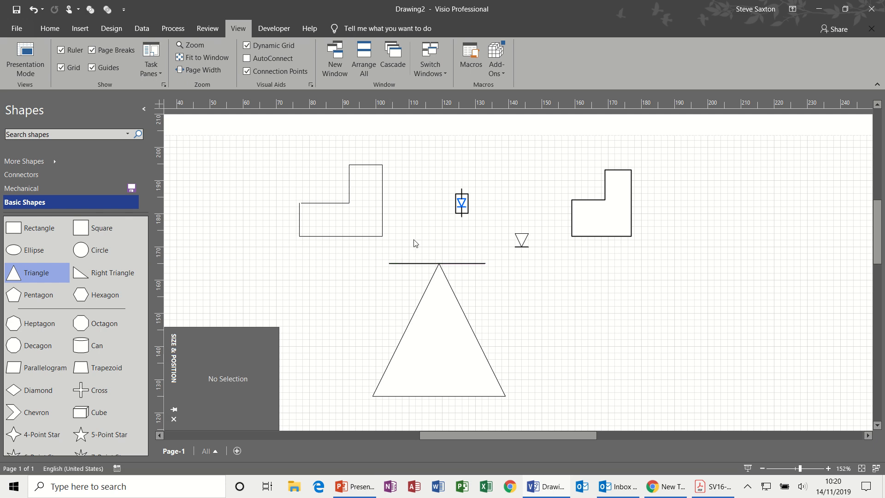
# - Group the triangle with the line across its apex and scale the group to 18 by 18 mm
pyautogui.moveTo(380, 249); pyautogui.dragTo(520, 423)
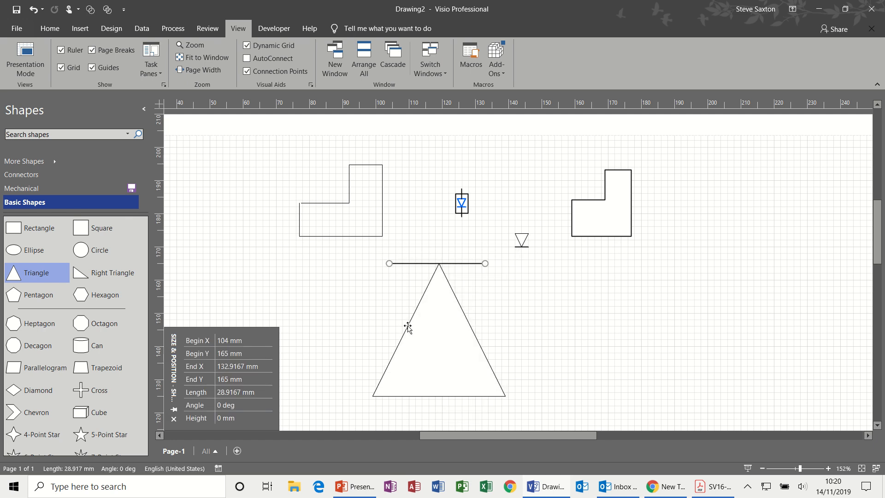
pyautogui.keyDown('shift'); pyautogui.click(416, 337); pyautogui.keyUp('shift')
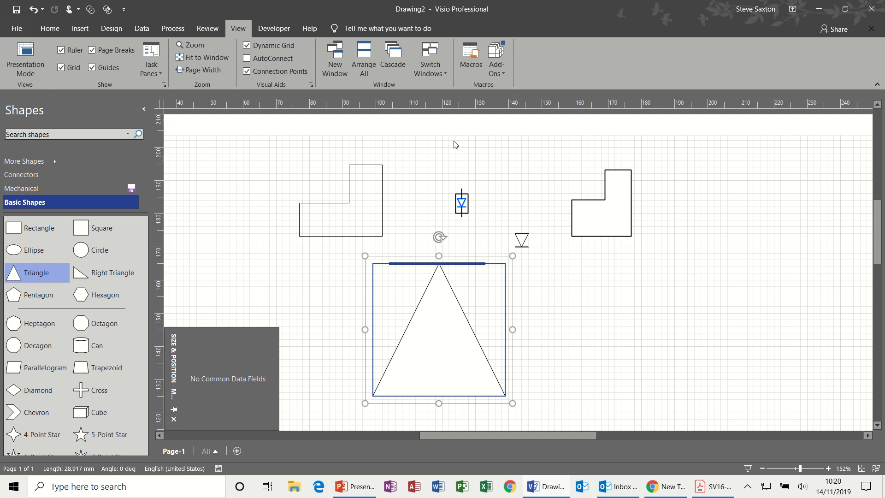
pyautogui.click(55, 33)
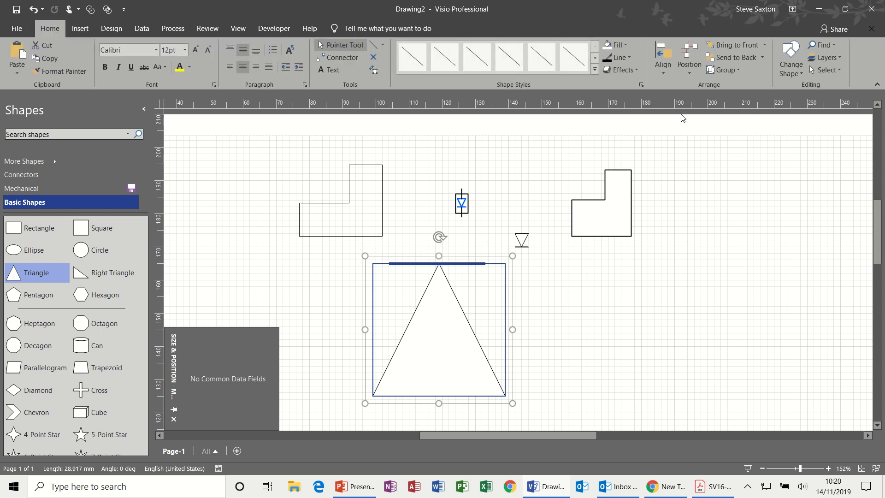
pyautogui.click(717, 71)
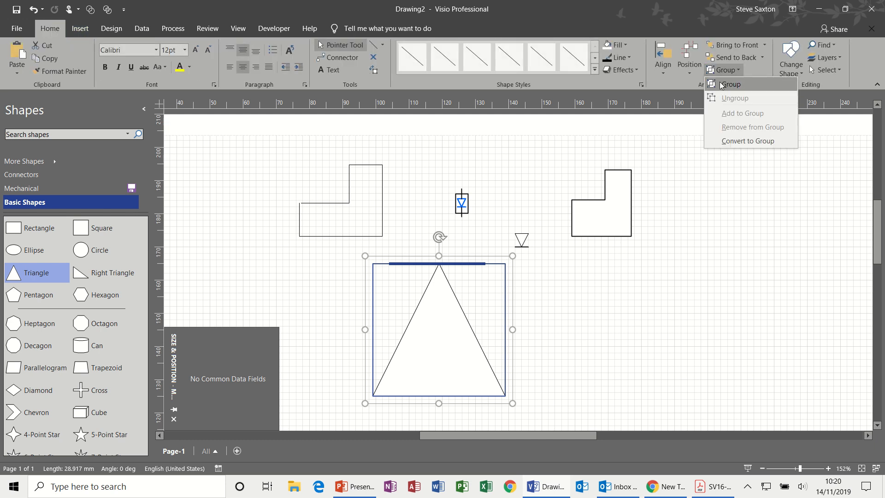
pyautogui.click(718, 83)
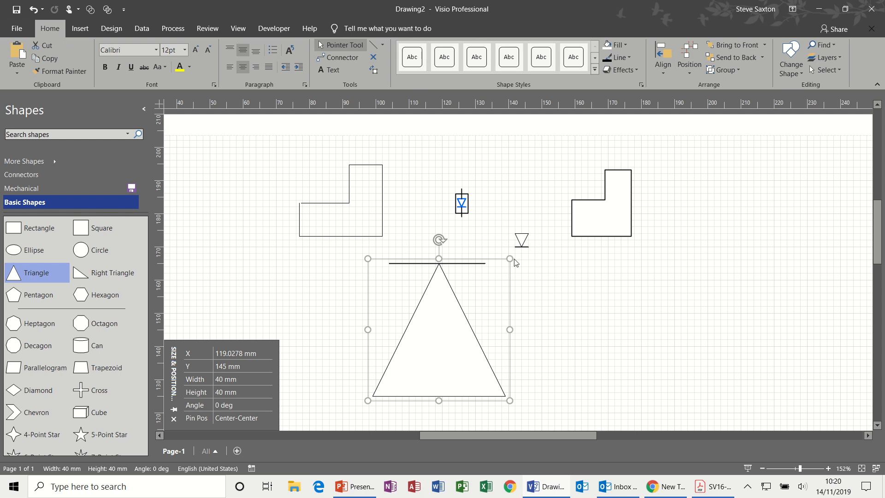
pyautogui.moveTo(506, 266); pyautogui.dragTo(433, 338)
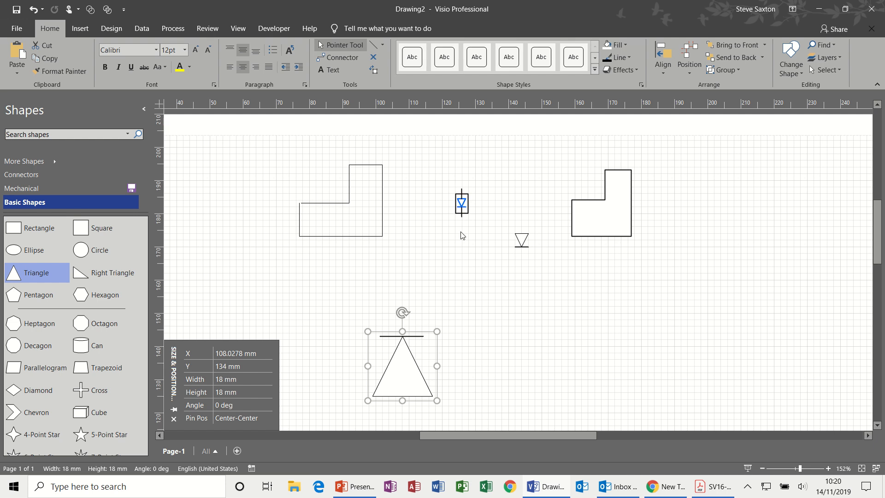
# - Place a rectangle, resize it to 40 by 11 mm, rotate it 90 degrees and position it at X 162 mm, Y 145 mm
pyautogui.moveTo(10, 229); pyautogui.dragTo(592, 334)
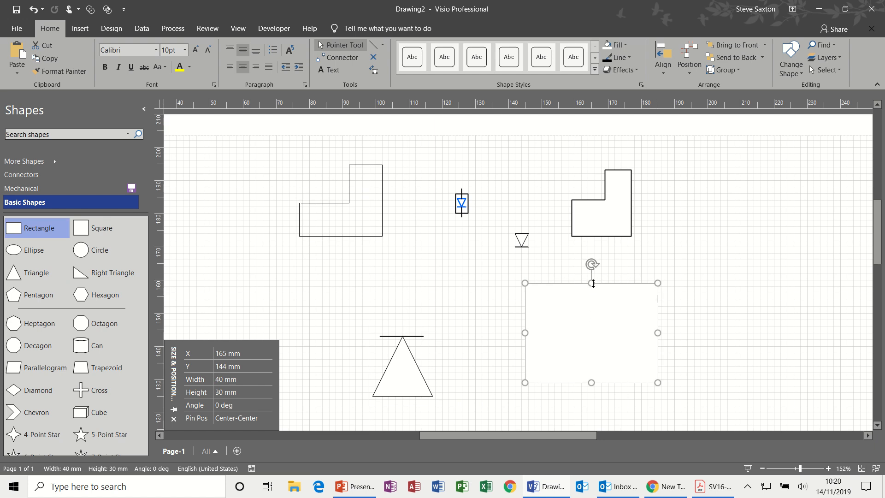
pyautogui.moveTo(592, 283); pyautogui.dragTo(537, 361)
pyautogui.moveTo(588, 336); pyautogui.dragTo(577, 301)
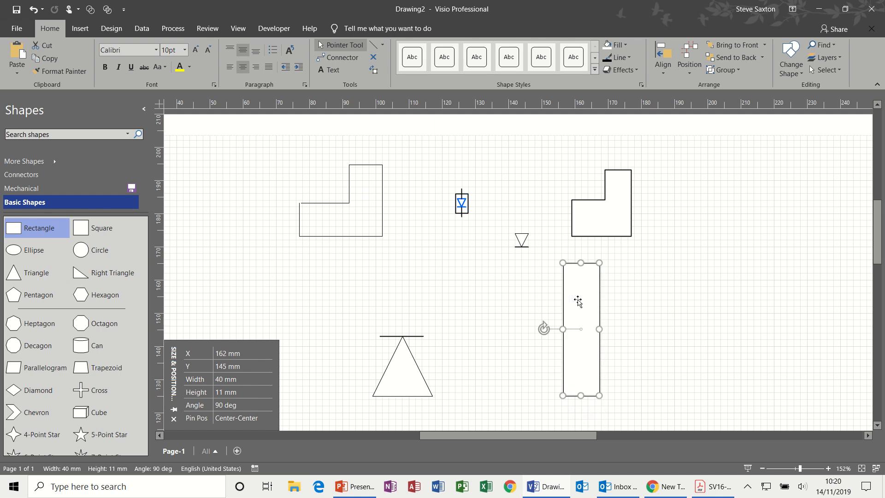
# - Shrink the triangle and line group to about 9 mm, rotate it 180 degrees and centre it on the upright rectangle
pyautogui.click(412, 371)
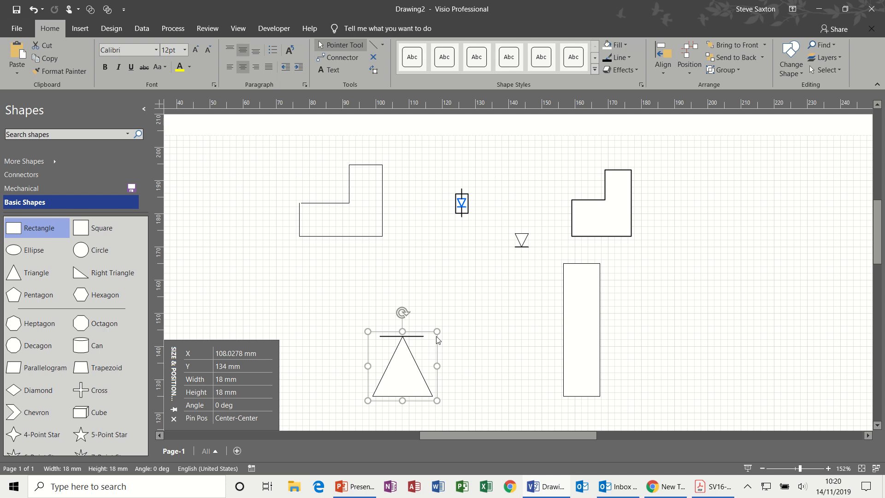
pyautogui.moveTo(437, 330); pyautogui.dragTo(387, 417)
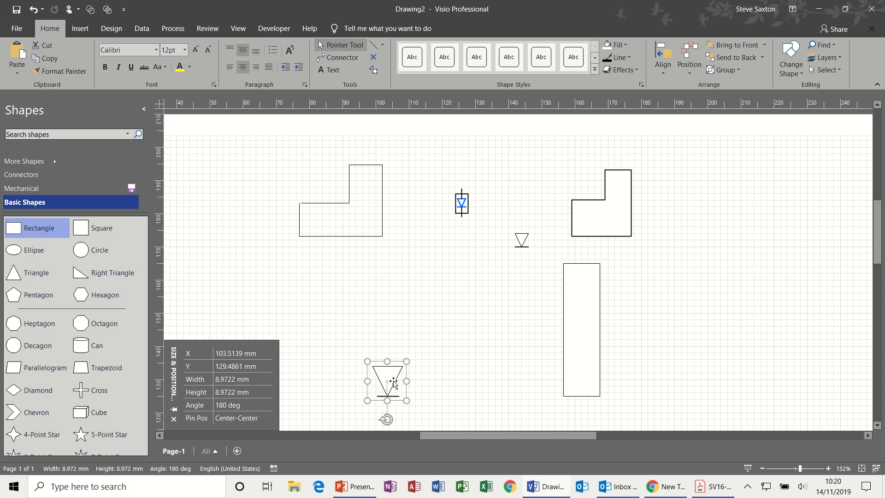
pyautogui.moveTo(393, 382); pyautogui.dragTo(587, 318)
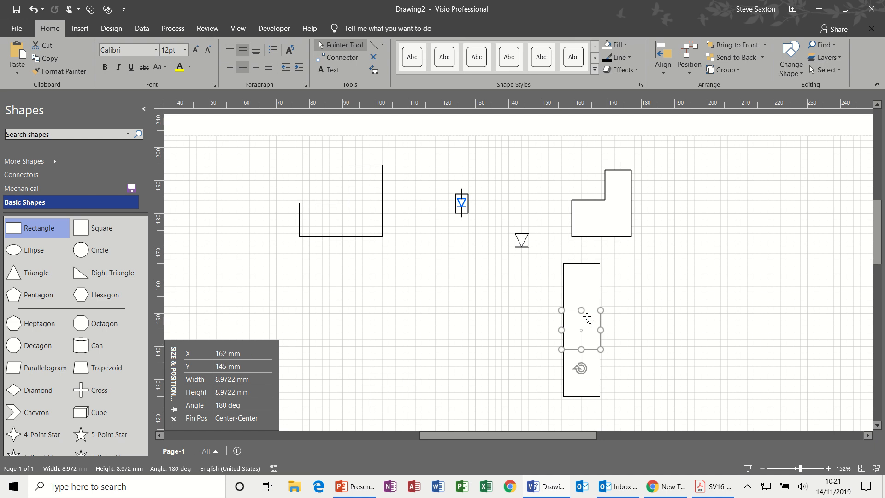
# - Set the triangle group's line colour to the recent blue and send the upright rectangle behind it
pyautogui.click(627, 57)
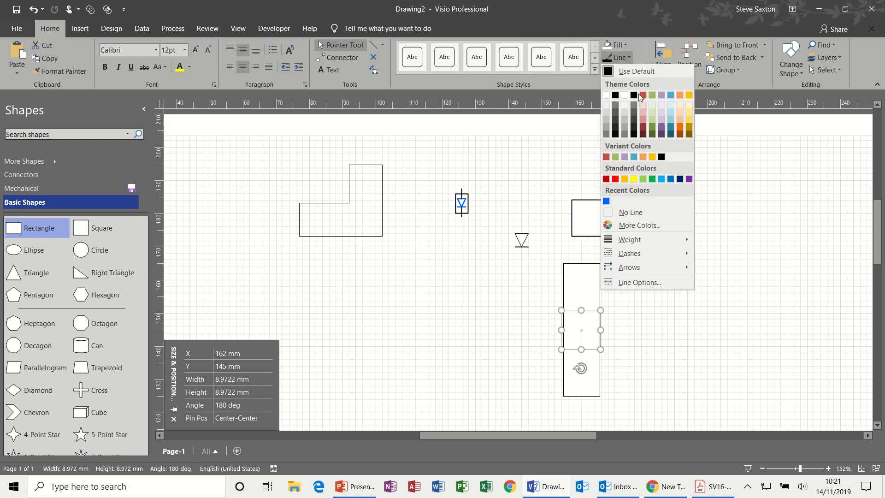
pyautogui.click(606, 202)
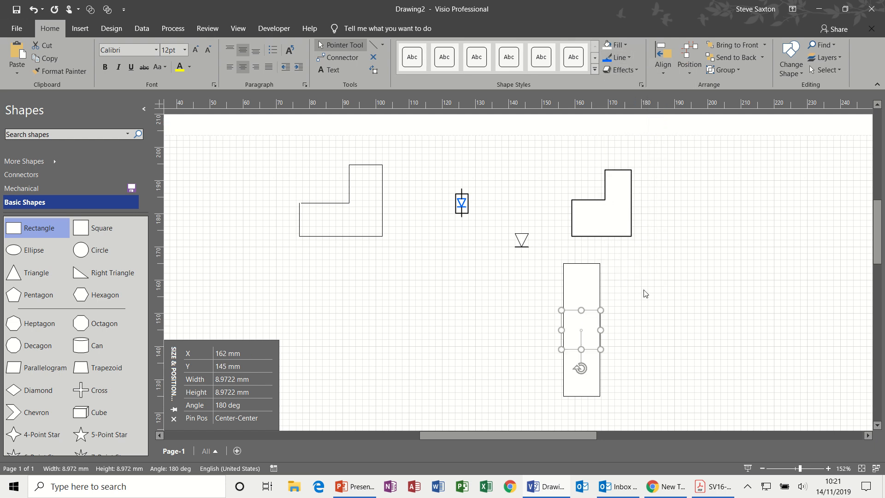
pyautogui.click(620, 308)
pyautogui.click(589, 323)
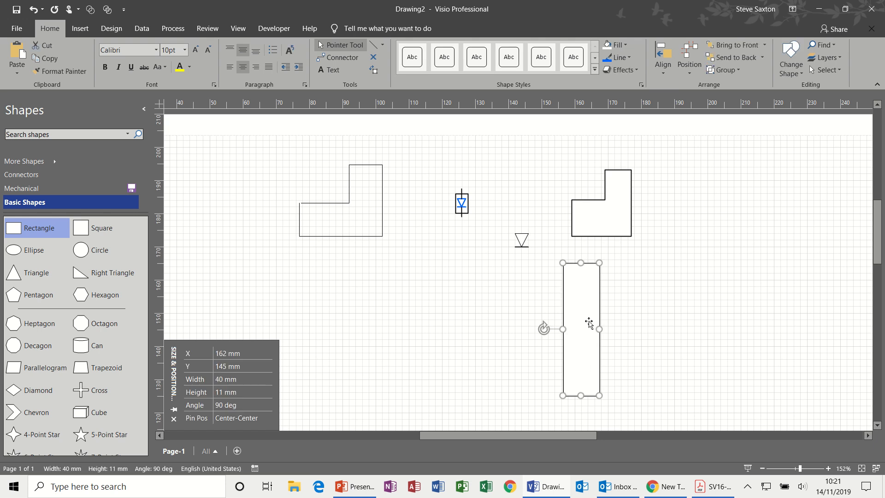
pyautogui.click(732, 57)
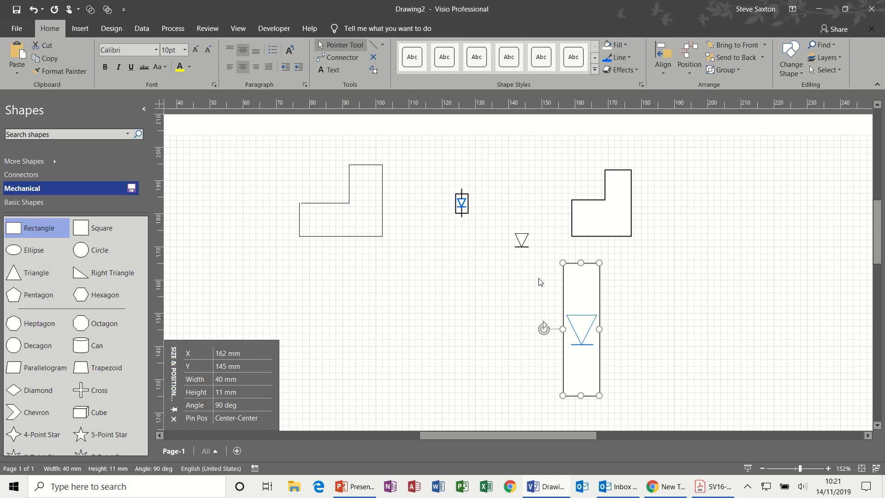
# - Turn on bold for the blue triangle group and give its lines a heavier weight
pyautogui.click(578, 316)
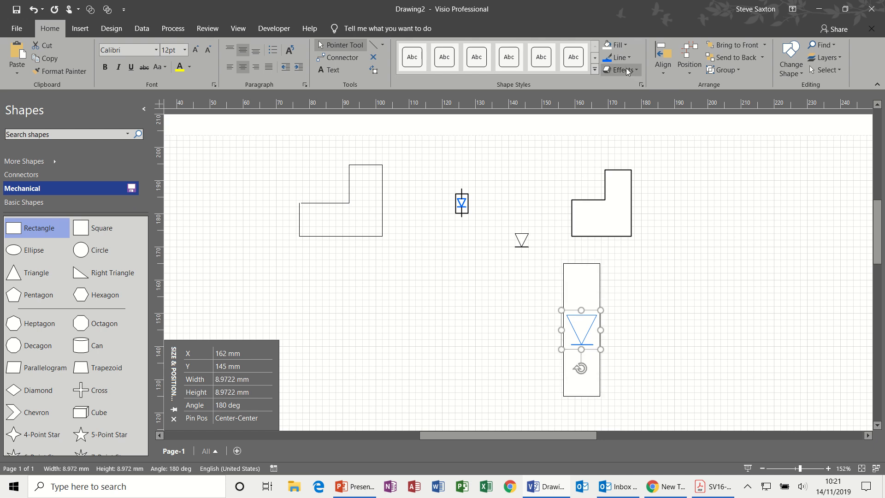
pyautogui.click(105, 67)
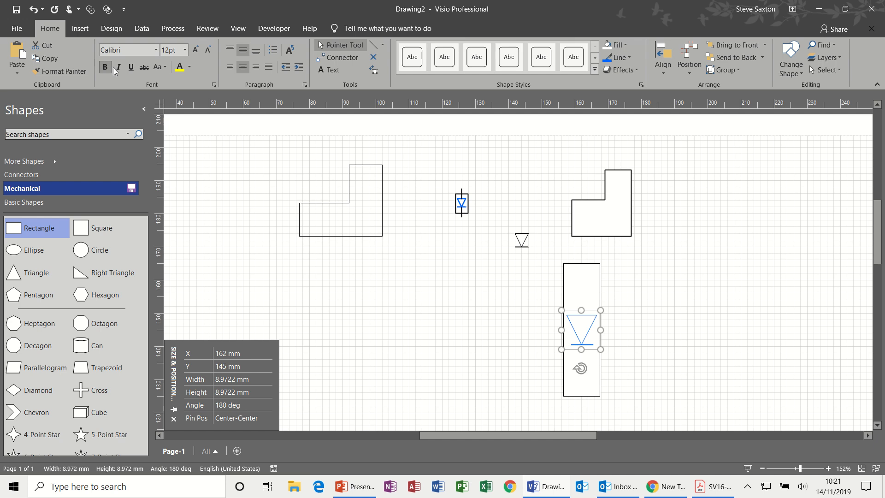
pyautogui.click(629, 58)
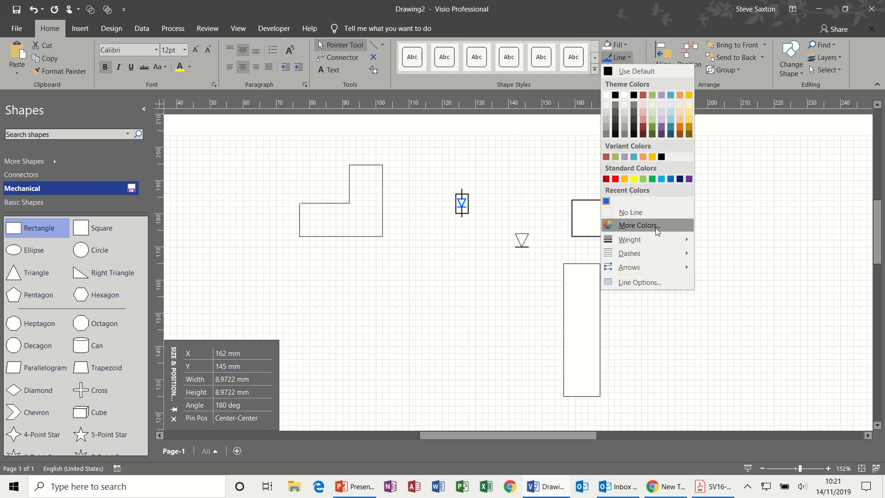
pyautogui.moveTo(656, 246)
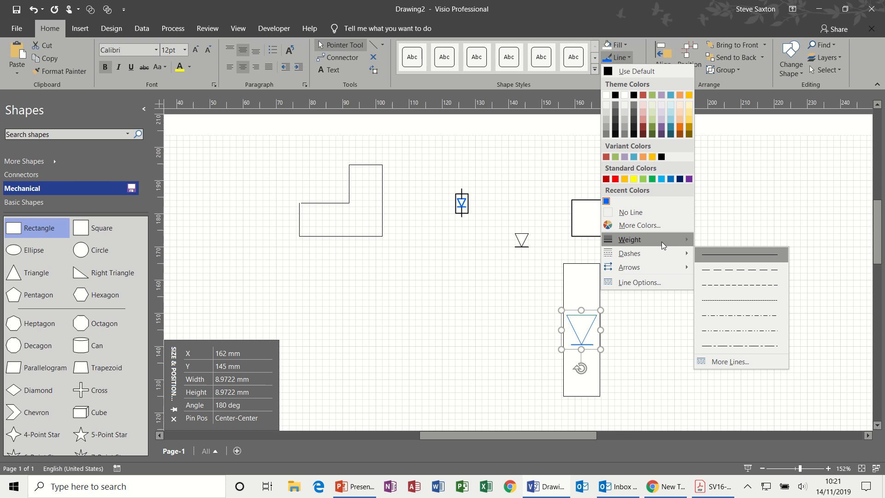
pyautogui.click(726, 292)
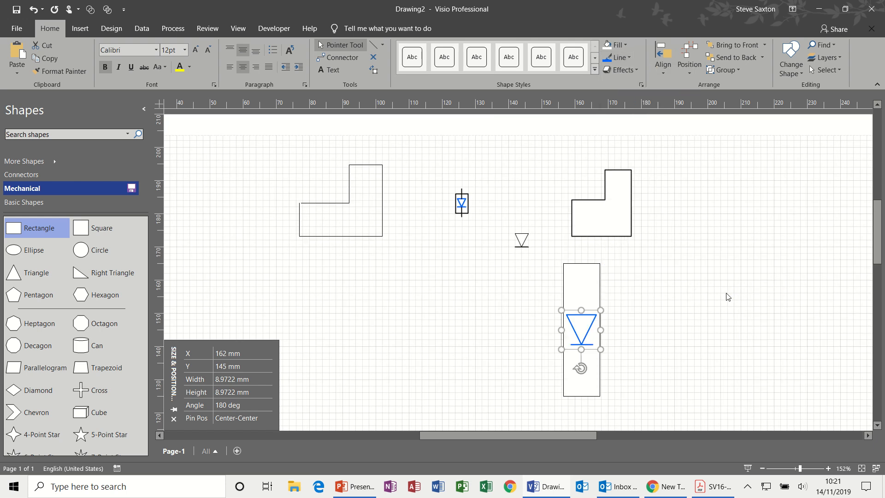
pyautogui.click(526, 285)
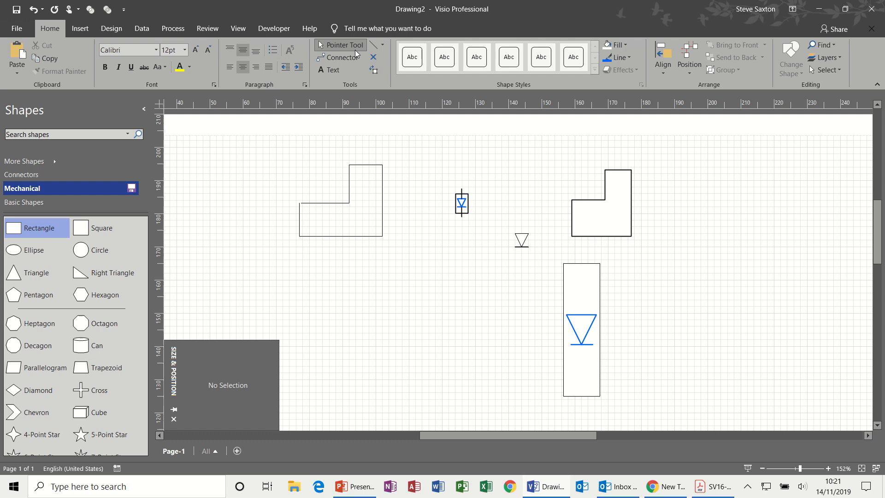
pyautogui.click(342, 57)
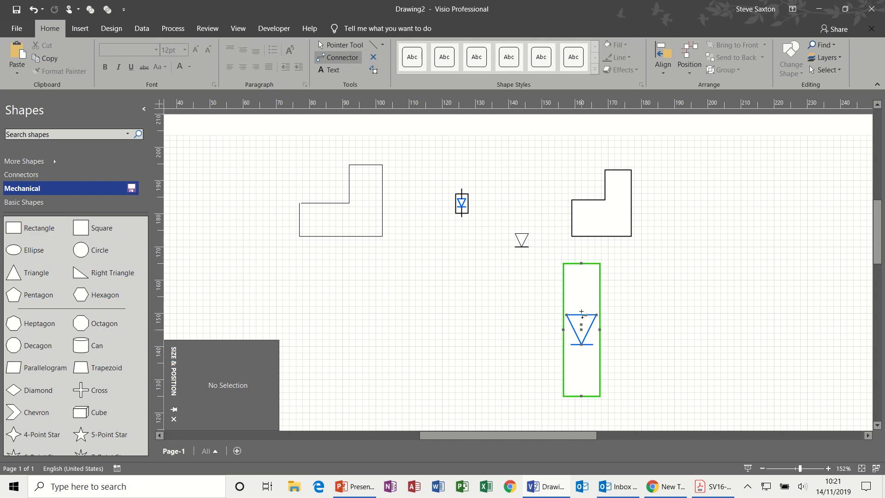
pyautogui.moveTo(581, 263); pyautogui.dragTo(581, 243)
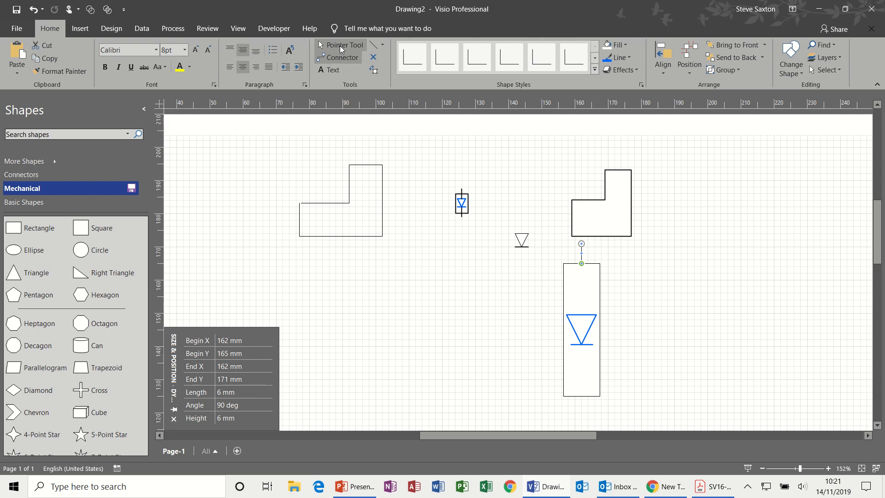
pyautogui.click(621, 252)
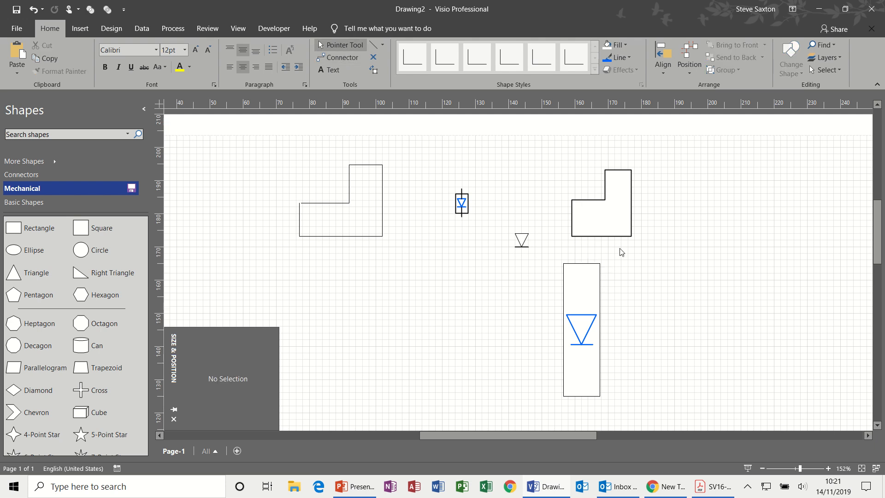
# - Draw a vertical 20 mm line from the middle of the blue triangle's upper edge to above the rectangle at Y 170 mm
pyautogui.click(374, 44)
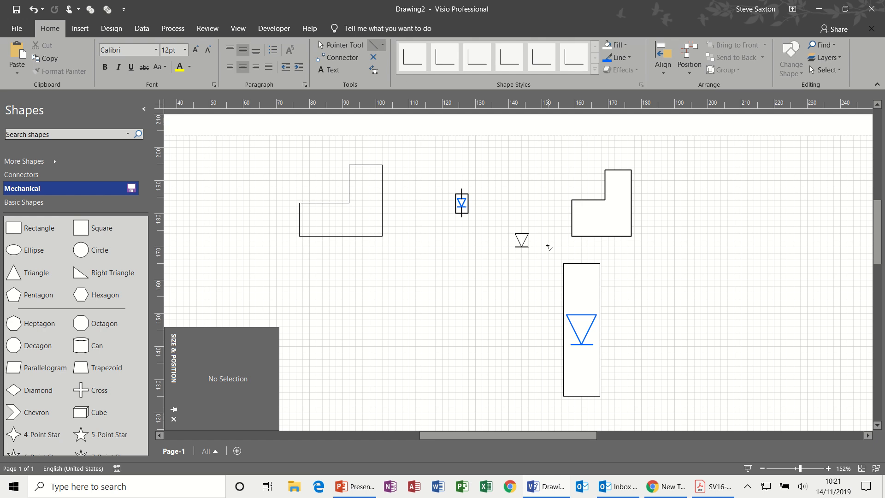
pyautogui.moveTo(581, 314); pyautogui.dragTo(581, 246)
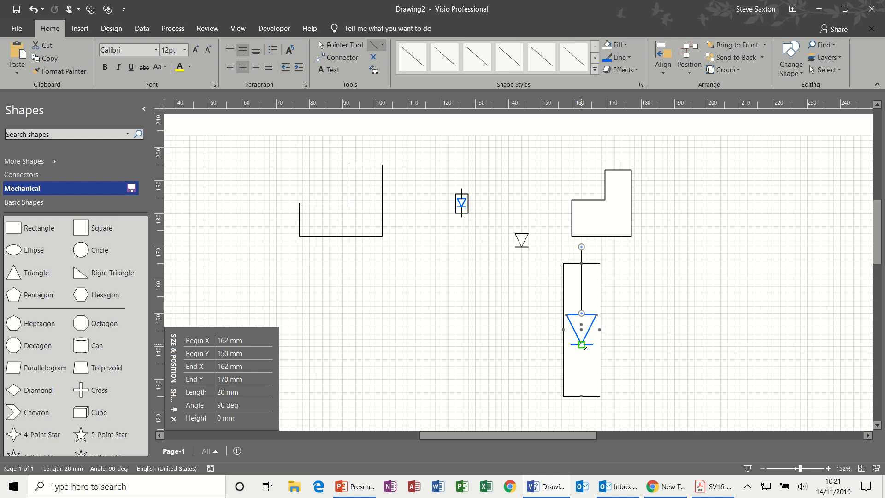
# - Draw a vertical line about 20.5 mm long from the blue symbol's base down to Y 120 mm and group the whole valve symbol
pyautogui.moveTo(581, 345); pyautogui.dragTo(581, 412)
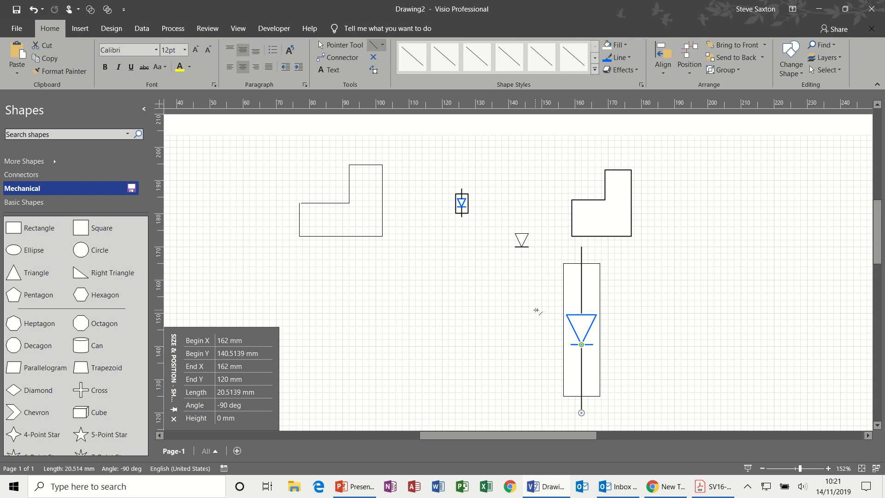
pyautogui.click(339, 45)
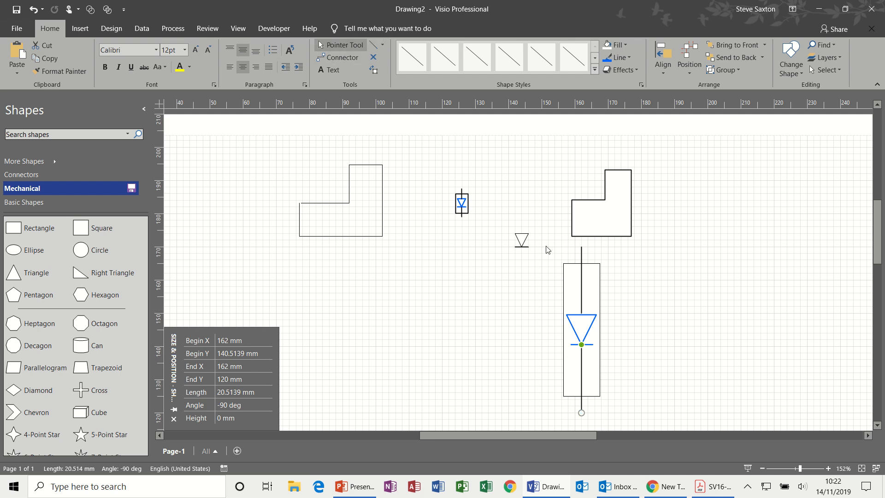
pyautogui.moveTo(544, 243); pyautogui.dragTo(609, 417)
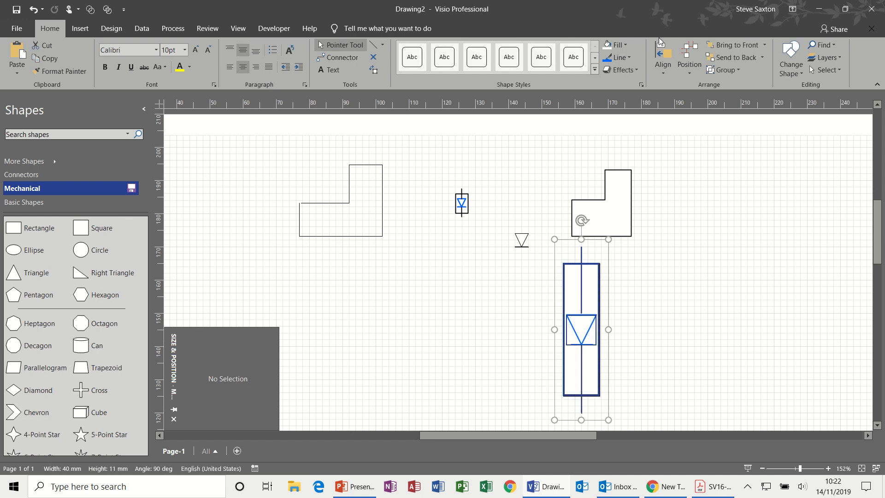
pyautogui.click(724, 69)
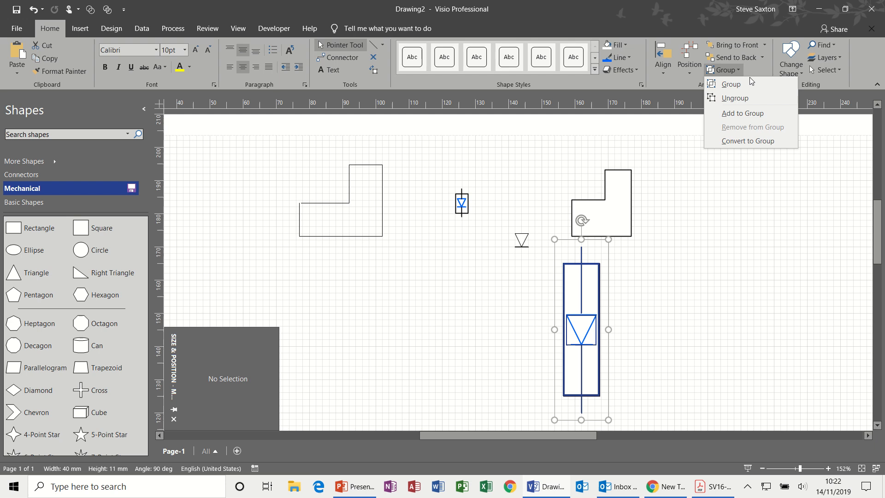
pyautogui.click(737, 84)
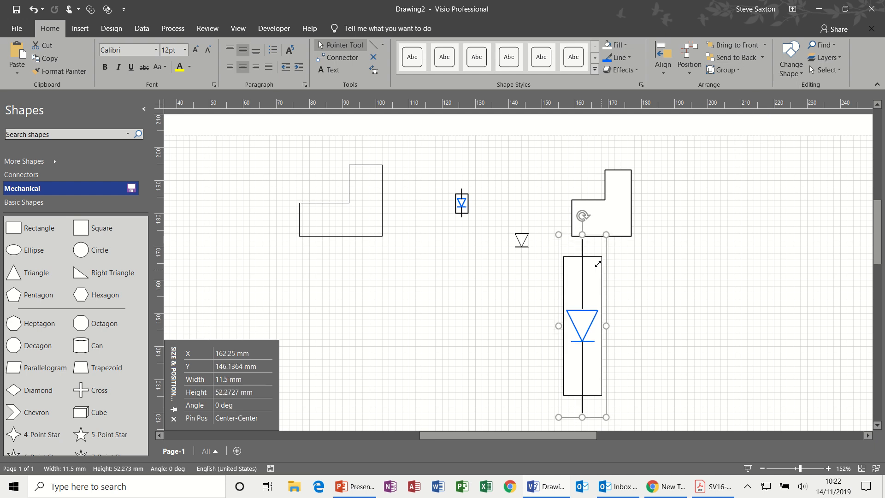
# - Shrink the valve group to about 3.8 by 17.3 mm and place it beneath the thin-lined L-shaped outline
pyautogui.moveTo(597, 264); pyautogui.dragTo(400, 250)
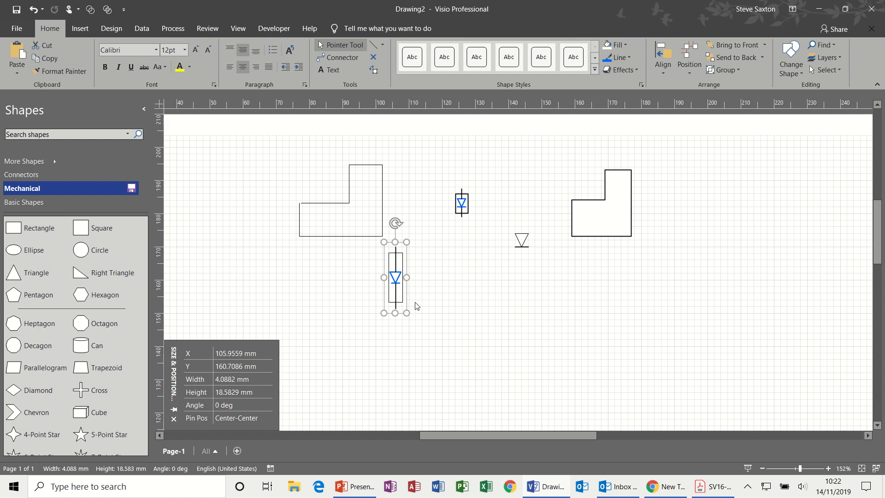
pyautogui.moveTo(407, 312); pyautogui.dragTo(404, 280)
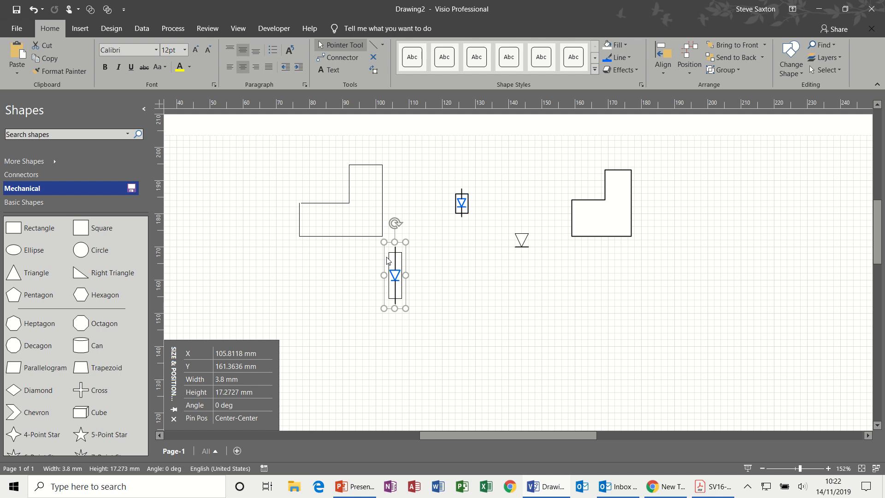
pyautogui.moveTo(394, 260); pyautogui.dragTo(340, 274)
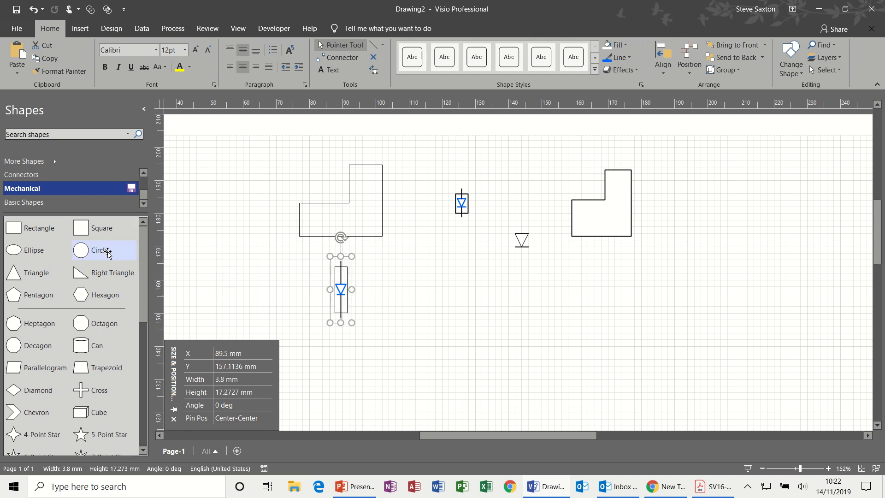
# - Place the Rounded Rectangle symbol from the Mechanical stencil to the right of the shrunken valve
pyautogui.click(63, 189)
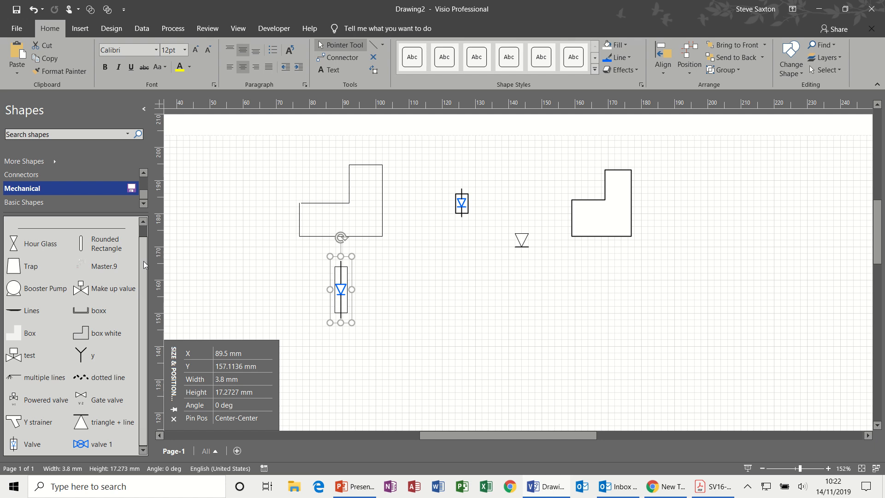
pyautogui.scroll(1, 143, 260)
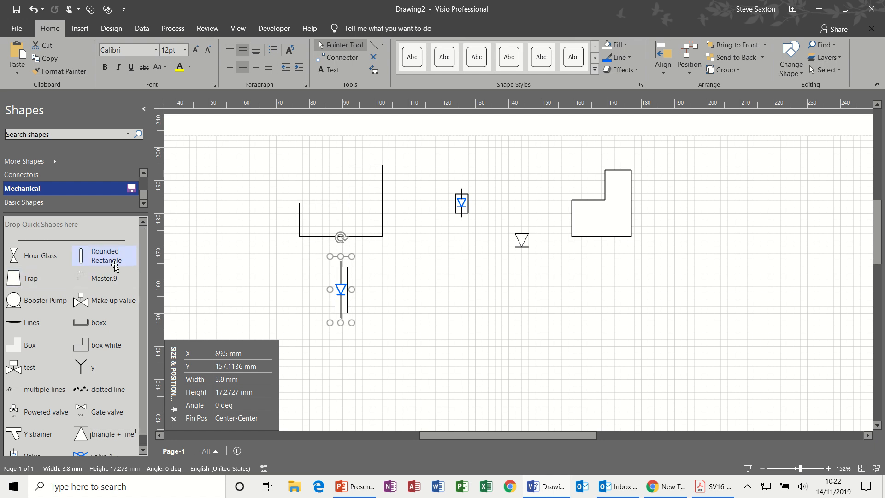
pyautogui.moveTo(101, 258); pyautogui.dragTo(438, 292)
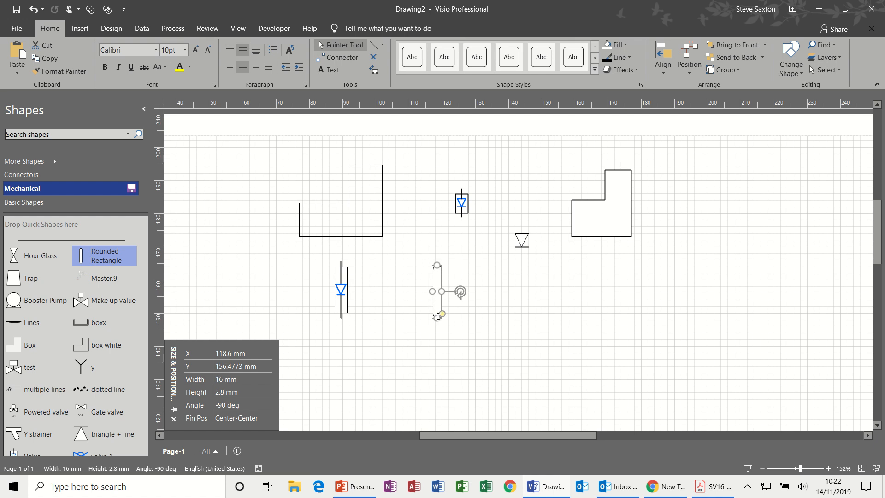
pyautogui.click(488, 311)
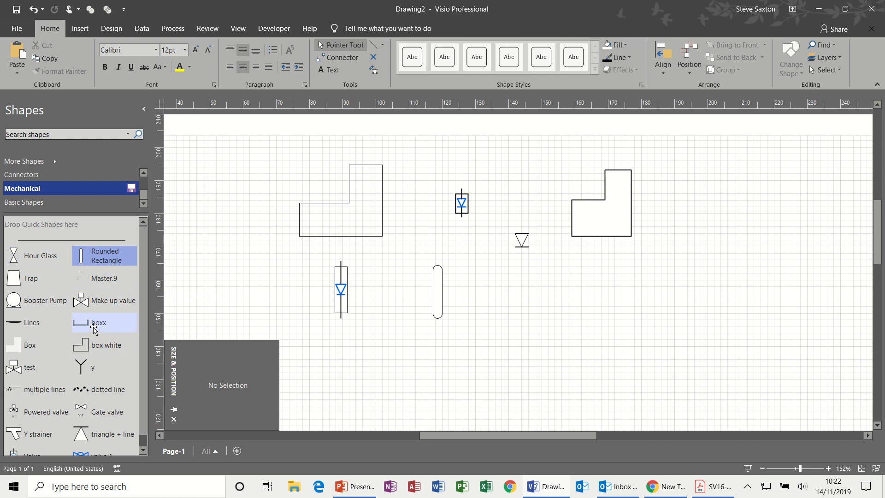
# - Place the boxx symbol to the right of the rounded rectangle and put the Lines symbol inside it
pyautogui.moveTo(83, 322); pyautogui.dragTo(563, 302)
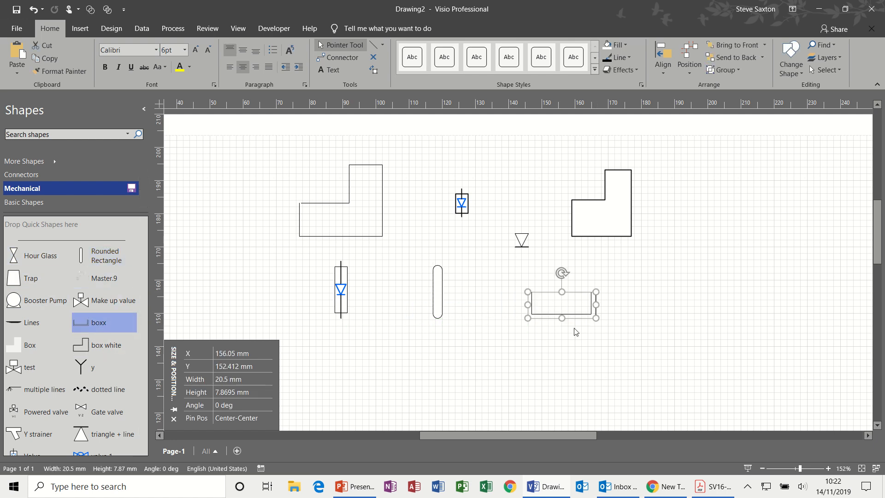
pyautogui.click(671, 263)
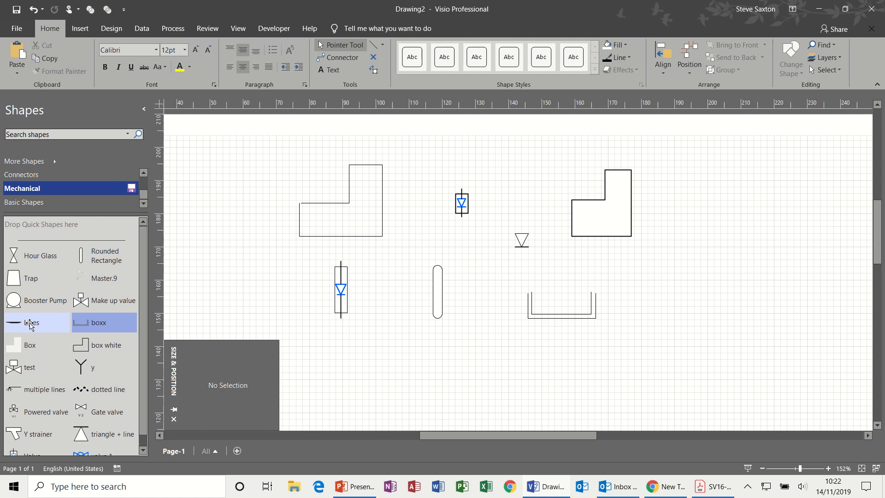
pyautogui.moveTo(28, 322); pyautogui.dragTo(562, 305)
pyautogui.click(650, 296)
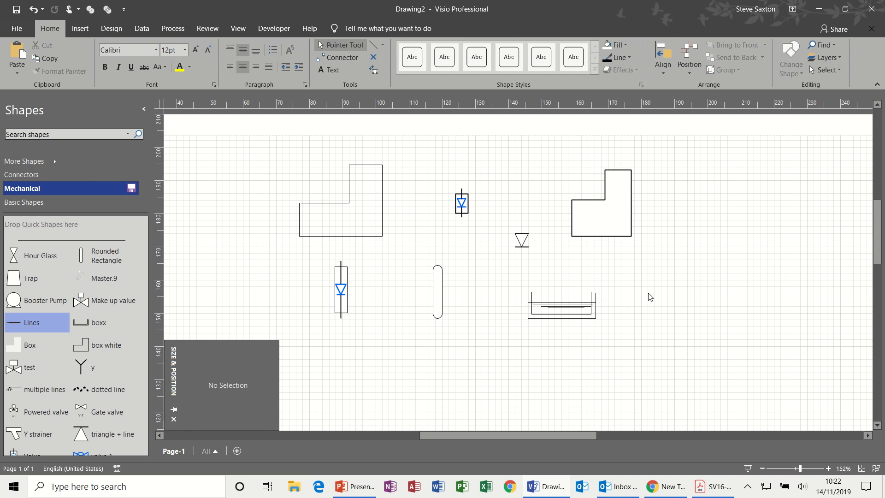
# - Narrow the Lines symbol to 13.8 mm wide and centre it between the inner walls of the boxx symbol
pyautogui.click(583, 305)
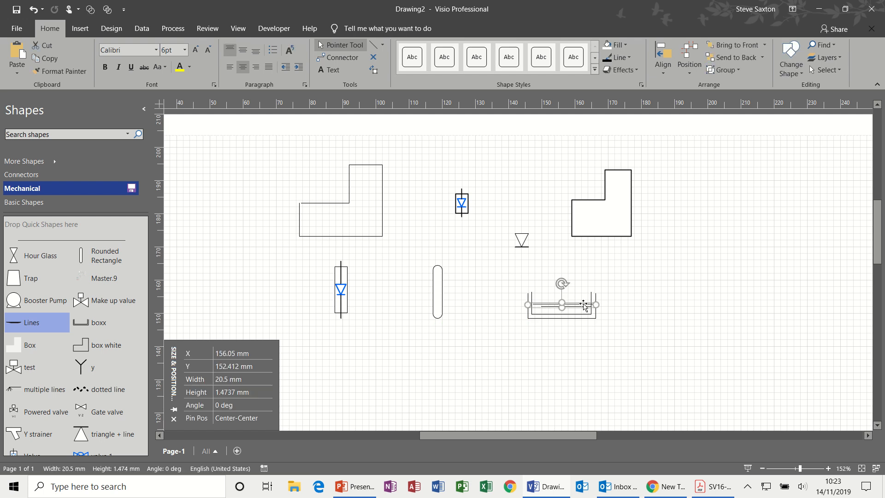
pyautogui.moveTo(596, 304); pyautogui.dragTo(587, 304)
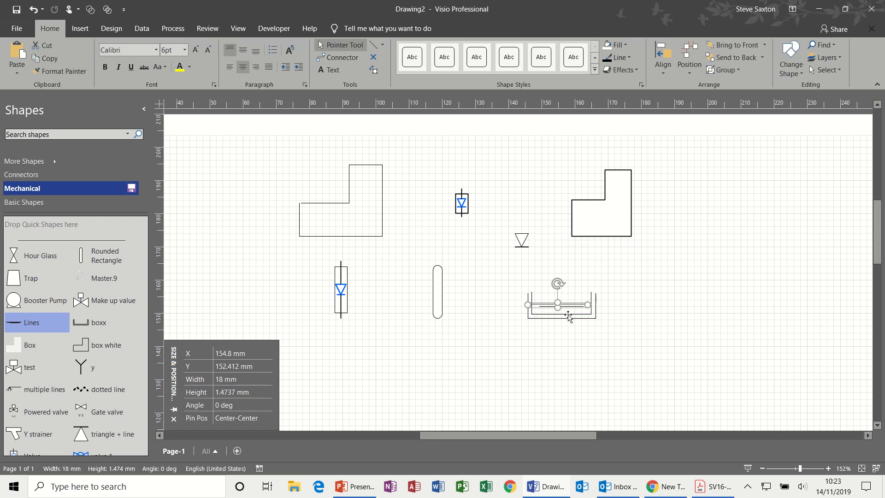
pyautogui.click(579, 337)
pyautogui.click(535, 304)
pyautogui.moveTo(533, 303); pyautogui.dragTo(541, 304)
pyautogui.click(626, 325)
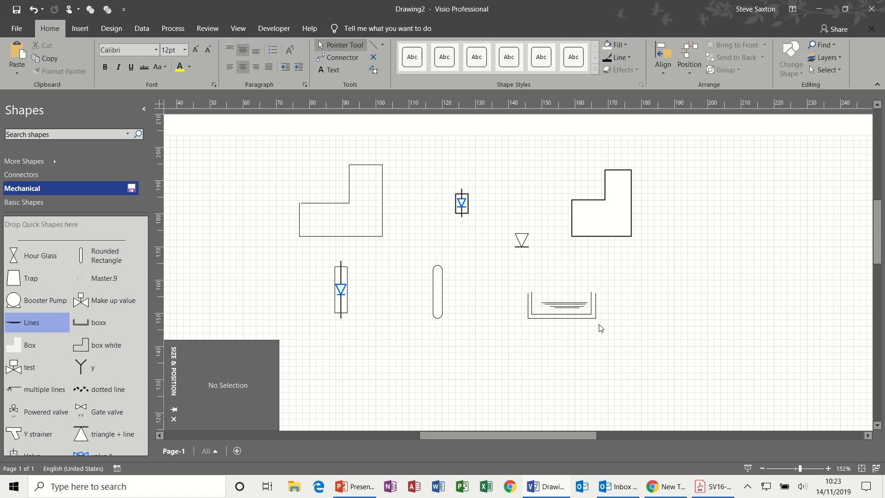
pyautogui.click(570, 310)
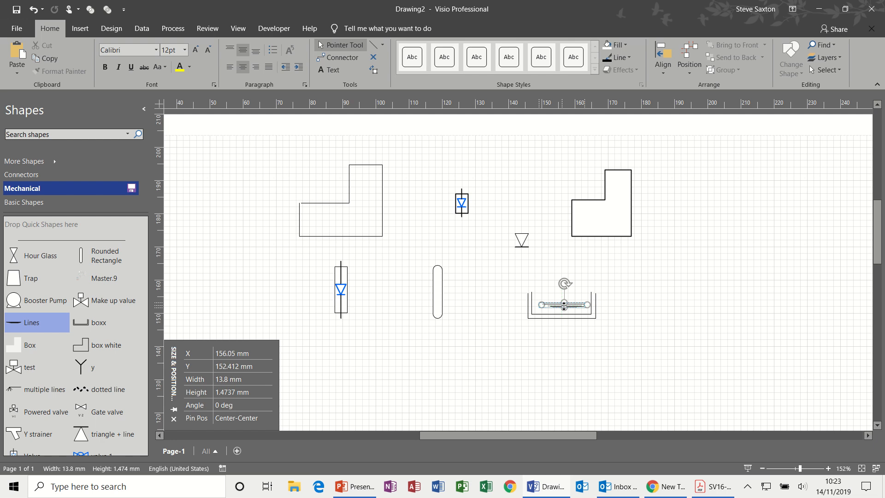
pyautogui.click(662, 306)
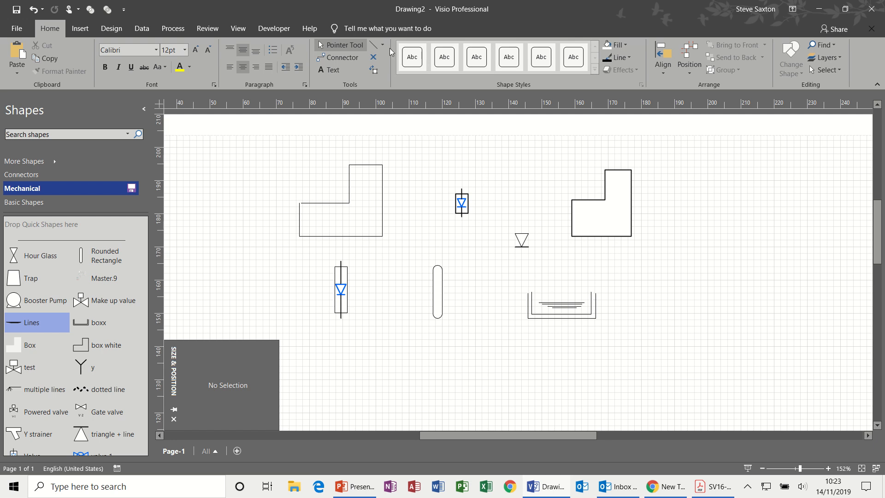
# - Draw an open-topped box outline 18 mm wide and 6 mm high with lines below the boxx symbol
pyautogui.click(374, 44)
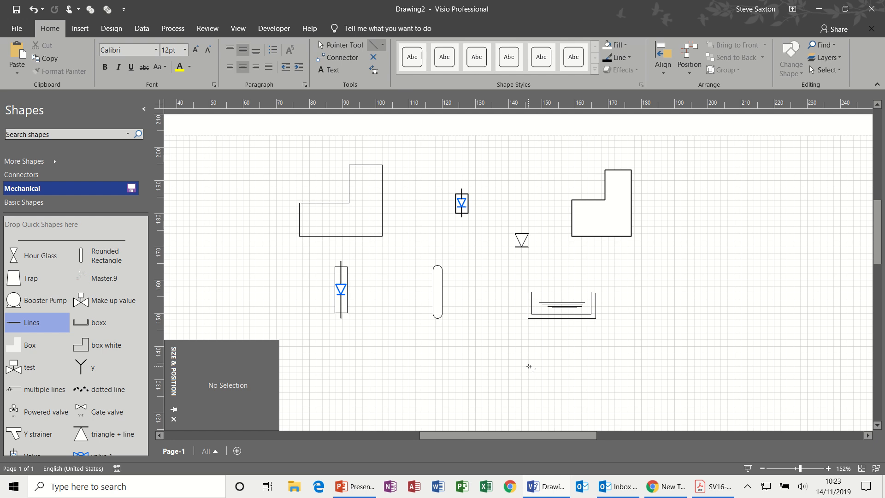
pyautogui.moveTo(528, 366)
pyautogui.mouseDown()
pyautogui.moveTo(587, 366)
pyautogui.moveTo(587, 346)
pyautogui.mouseUp()
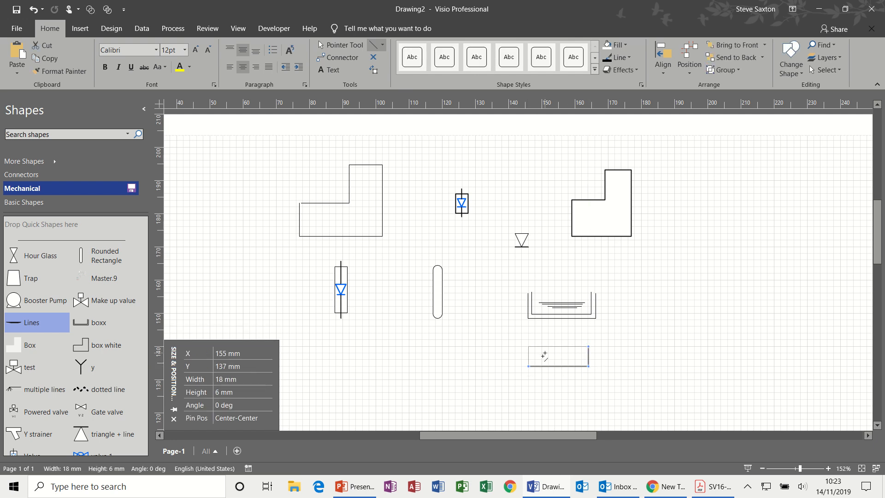
pyautogui.moveTo(528, 365); pyautogui.dragTo(528, 346)
pyautogui.click(344, 45)
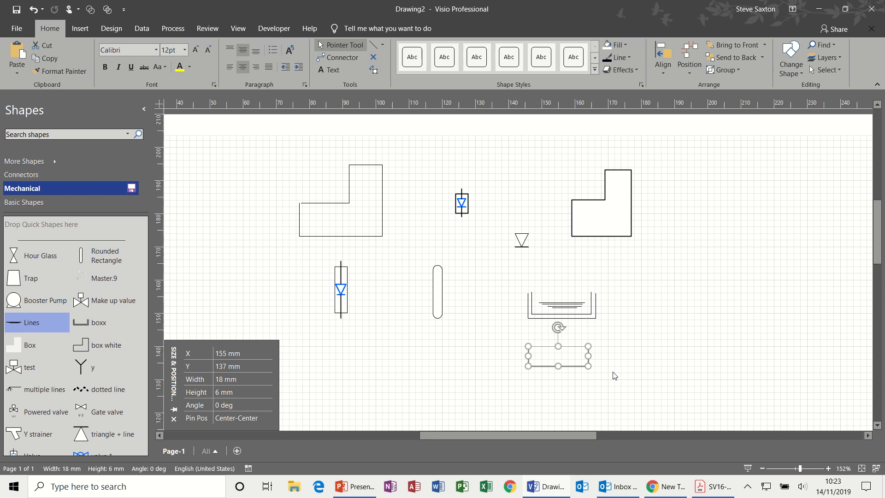
pyautogui.click(619, 368)
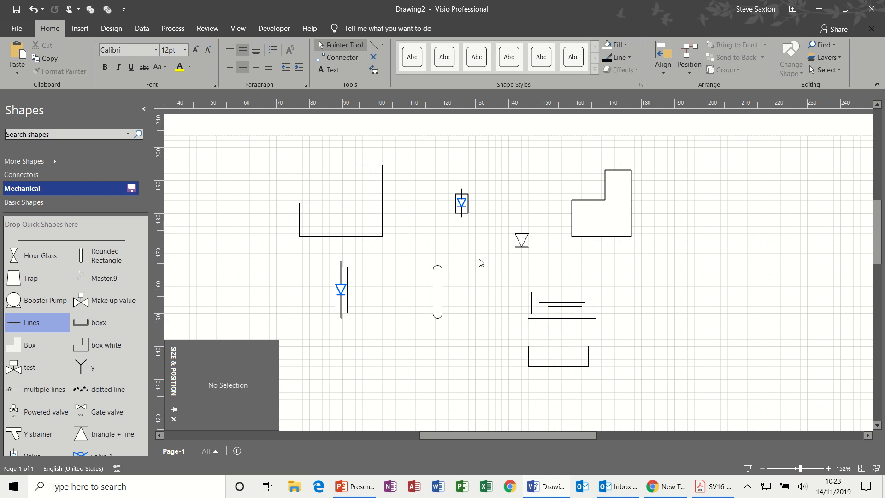
# - Draw a second open-topped outline 22 mm wide and 8 mm high around the first and group the two outlines
pyautogui.click(374, 45)
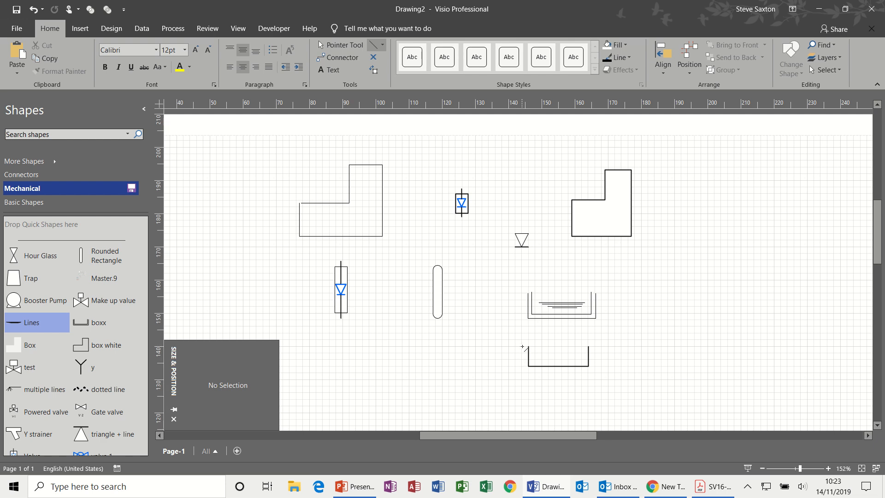
pyautogui.moveTo(522, 347); pyautogui.dragTo(595, 346)
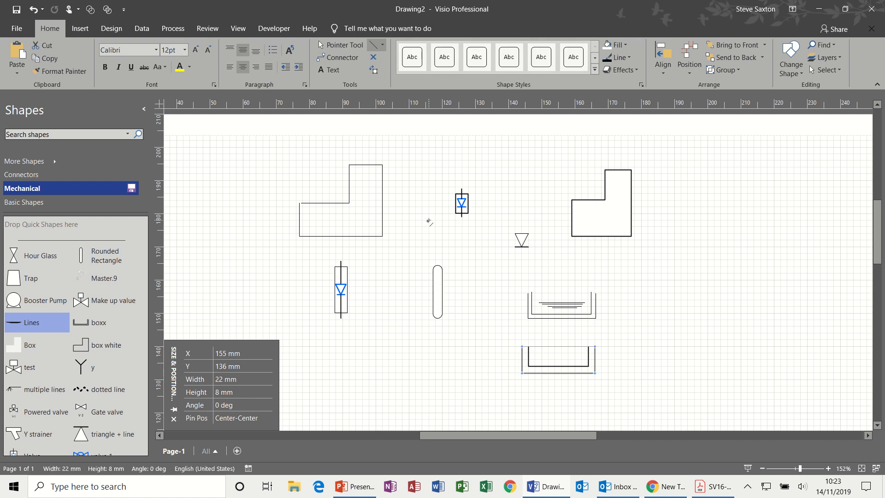
pyautogui.click(336, 45)
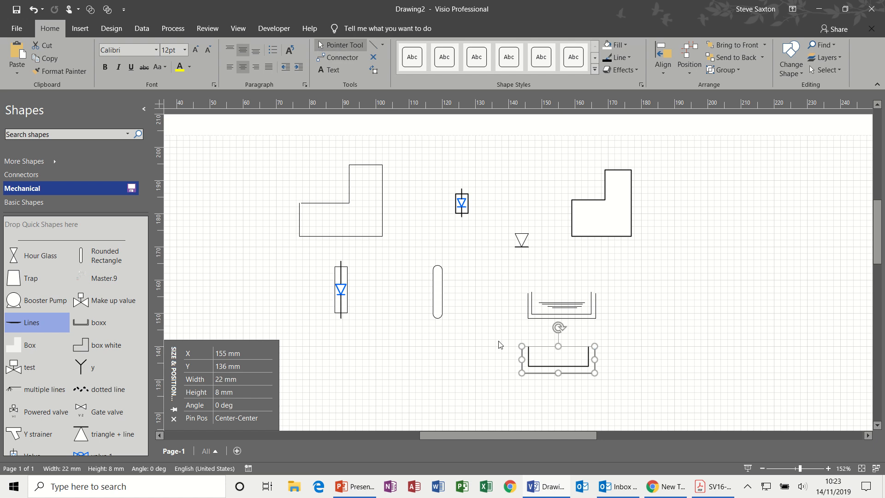
pyautogui.moveTo(499, 334); pyautogui.dragTo(604, 387)
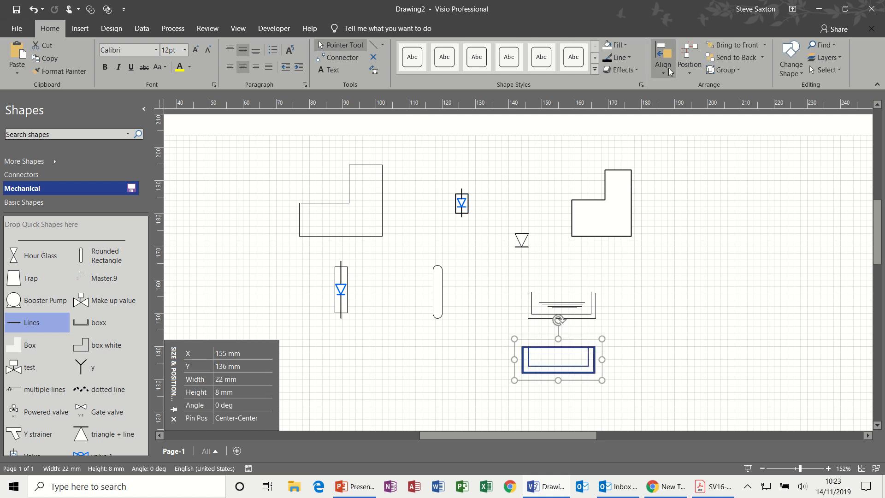
pyautogui.click(728, 73)
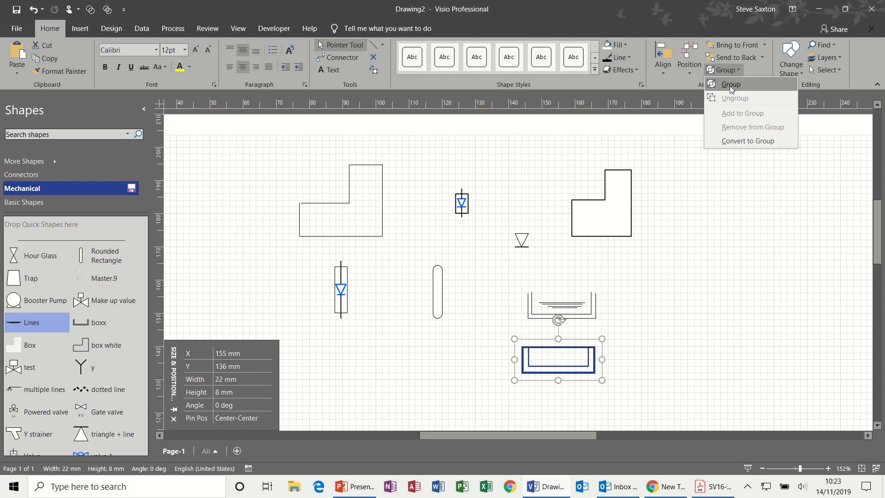
pyautogui.click(729, 86)
pyautogui.click(667, 352)
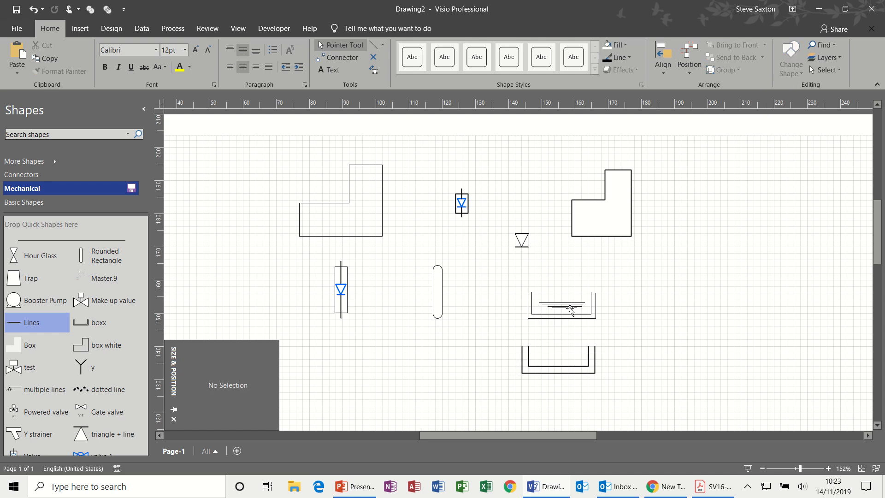
# - Draw three stacked horizontal lines of decreasing length beside the new box outline, the top one 16 mm and the lowest about 5 mm
pyautogui.click(568, 308)
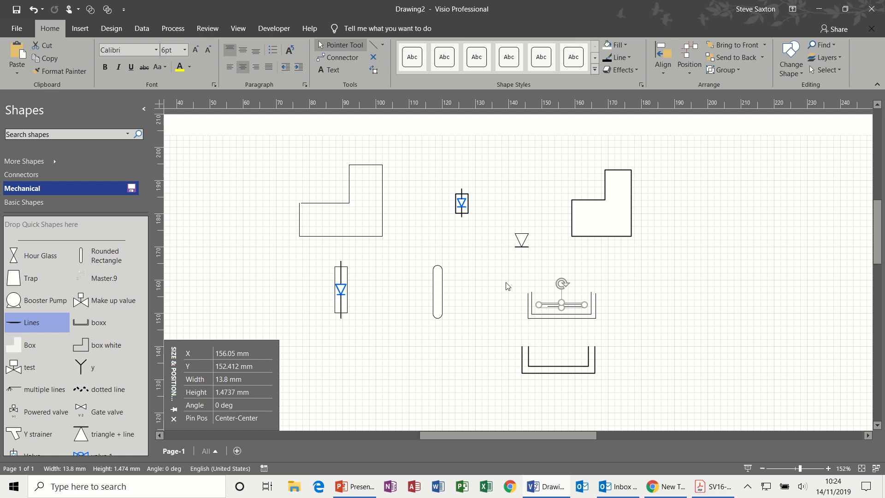
pyautogui.click(495, 299)
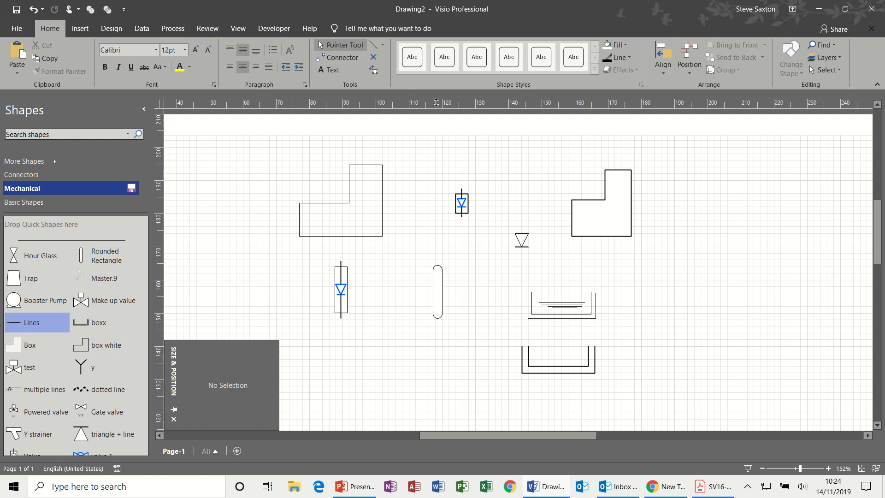
pyautogui.click(373, 46)
pyautogui.moveTo(649, 339); pyautogui.dragTo(685, 349)
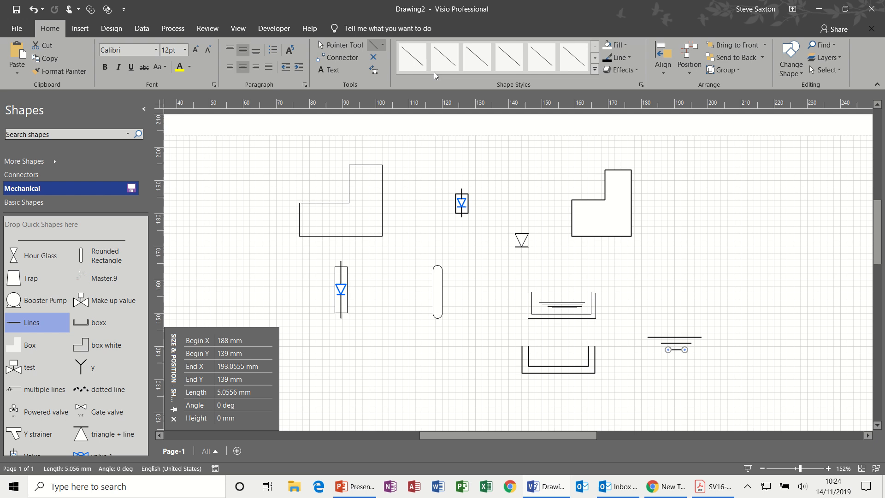
pyautogui.click(347, 46)
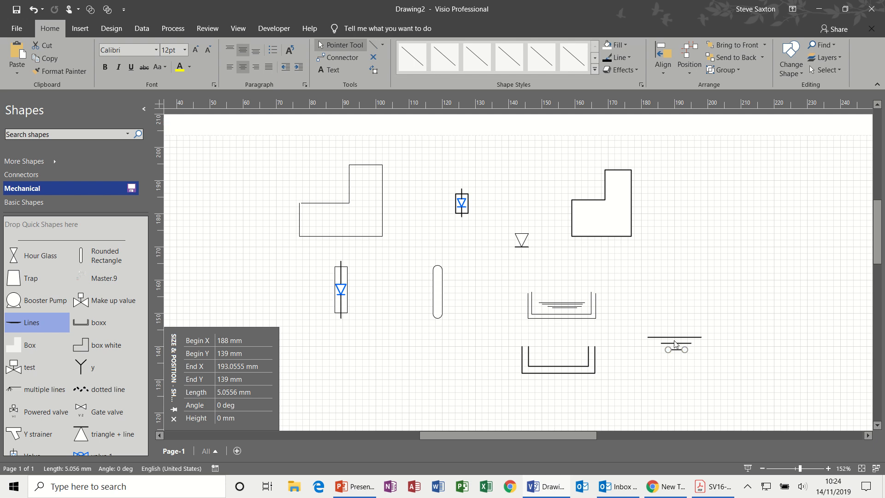
# - Group the three stacked horizontal lines and select the resulting group
pyautogui.moveTo(641, 331); pyautogui.dragTo(708, 356)
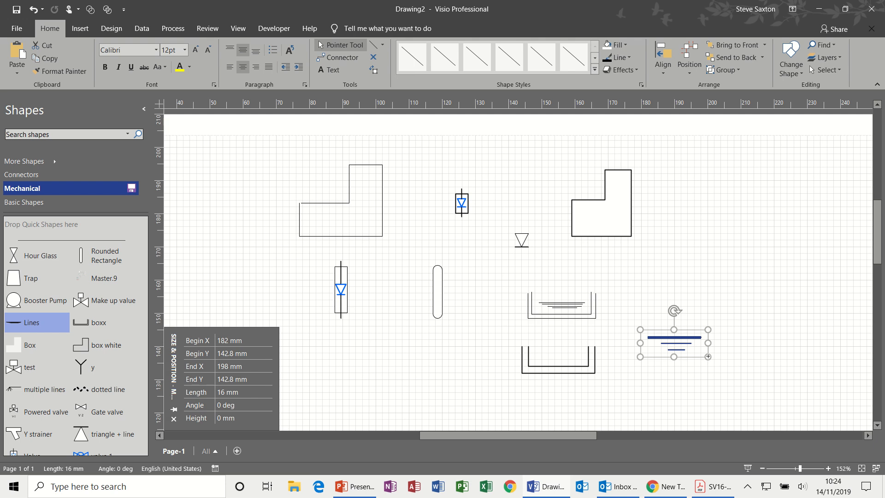
pyautogui.click(711, 71)
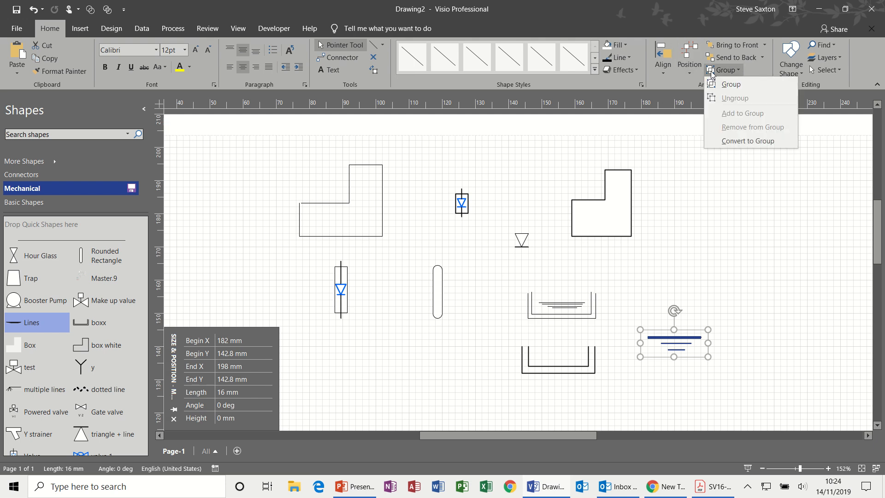
pyautogui.click(719, 85)
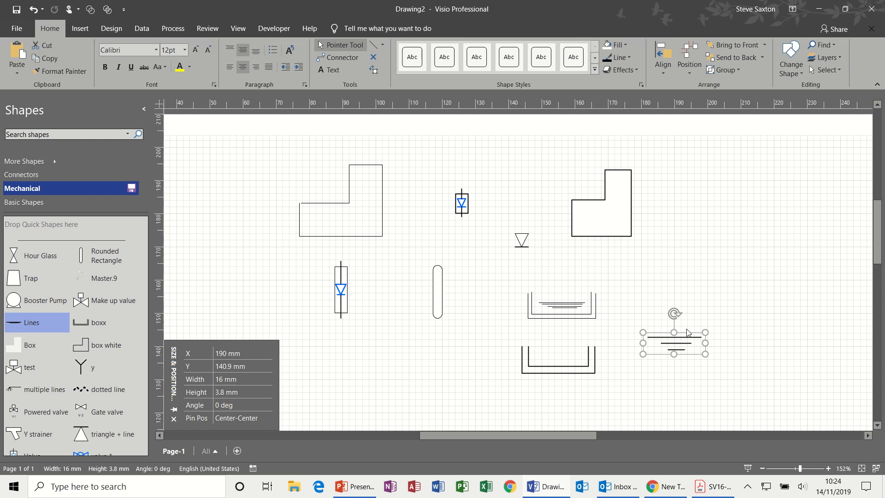
pyautogui.press('Escape')
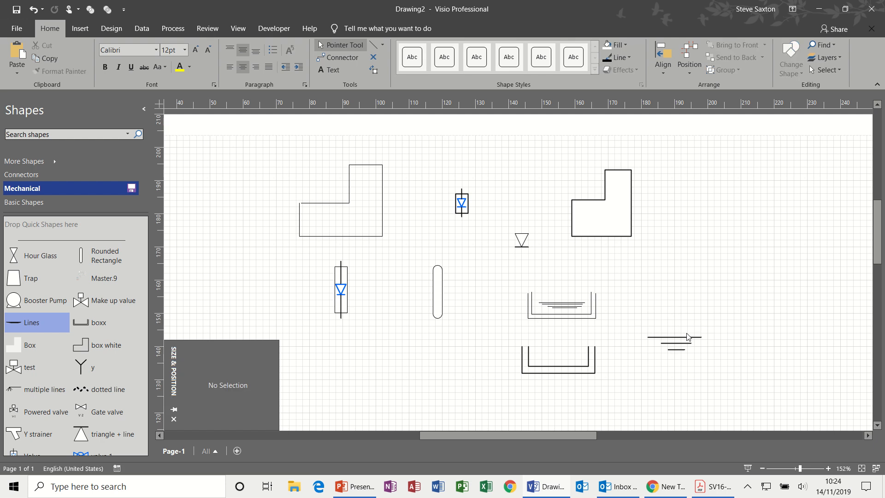
pyautogui.click(681, 348)
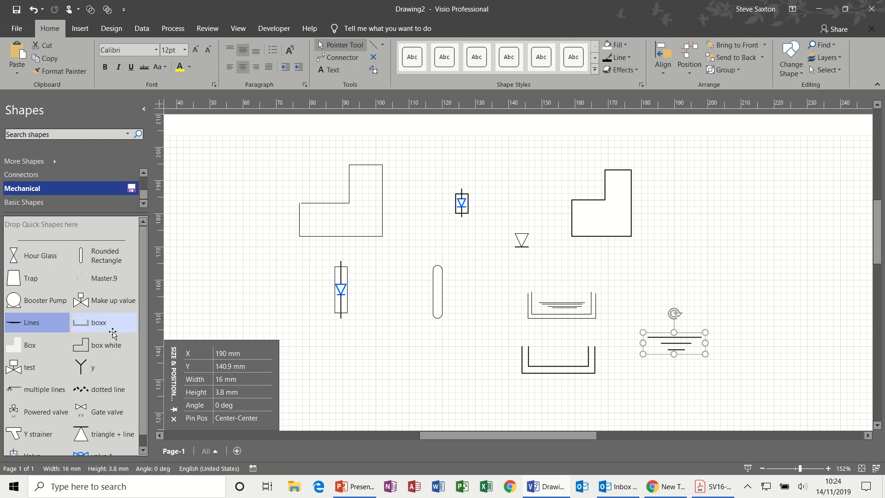